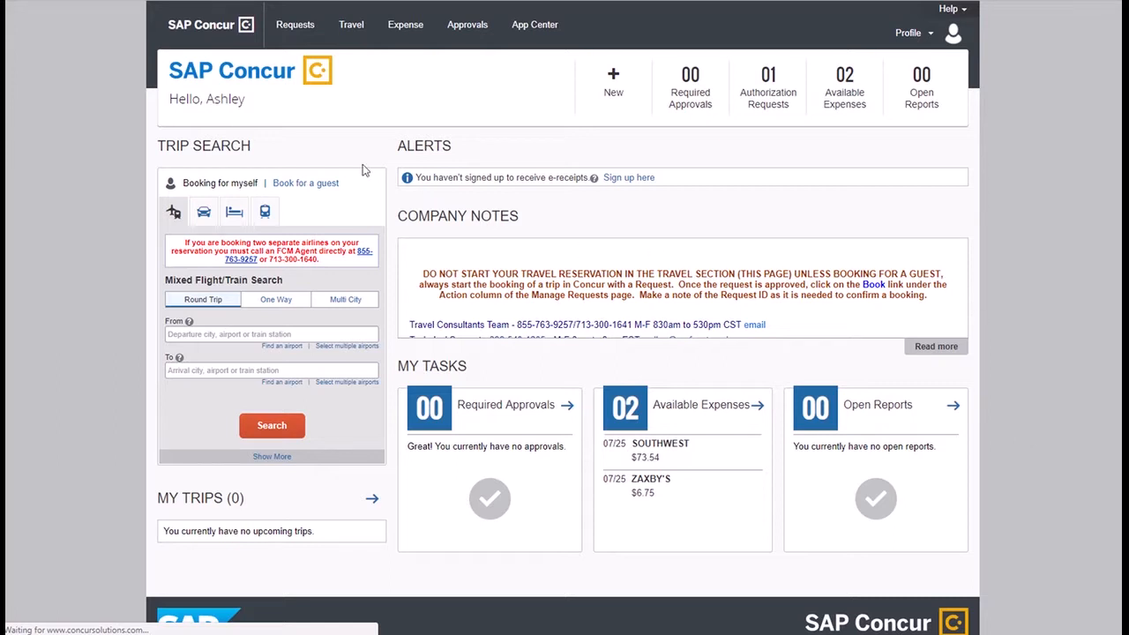
Go to Requests in the top navigation to see the empty Active Requests list.
{"action": "left_click", "coordinate": [282, 42]}
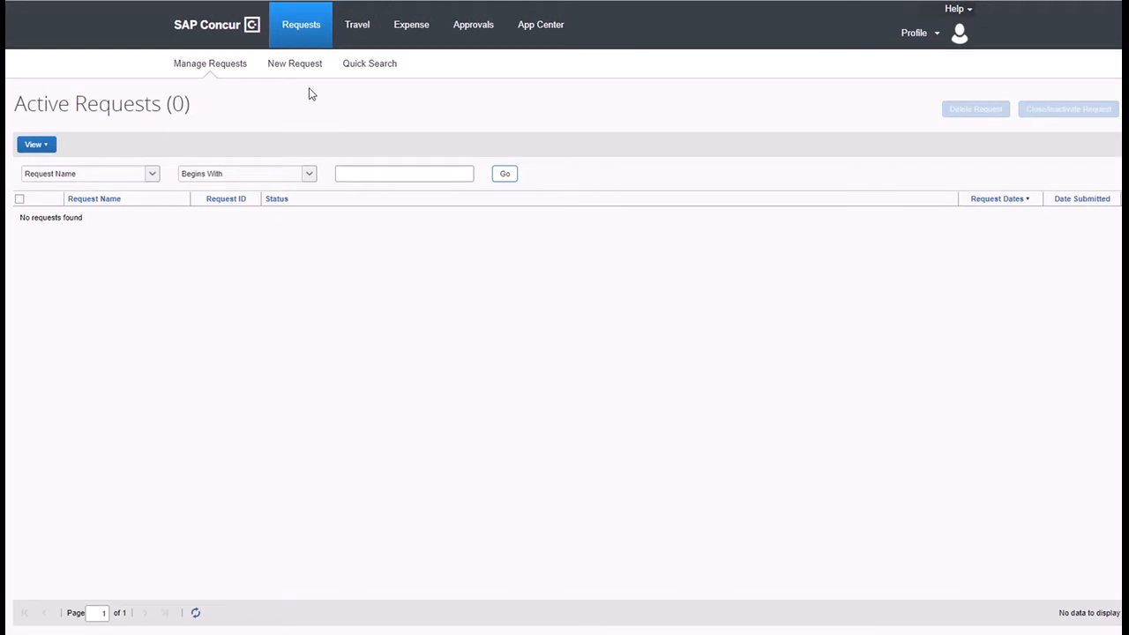
Create a new travel request and enter its trip name, the traveler's first name plus 'Example'.
{"action": "left_click", "coordinate": [301, 63]}
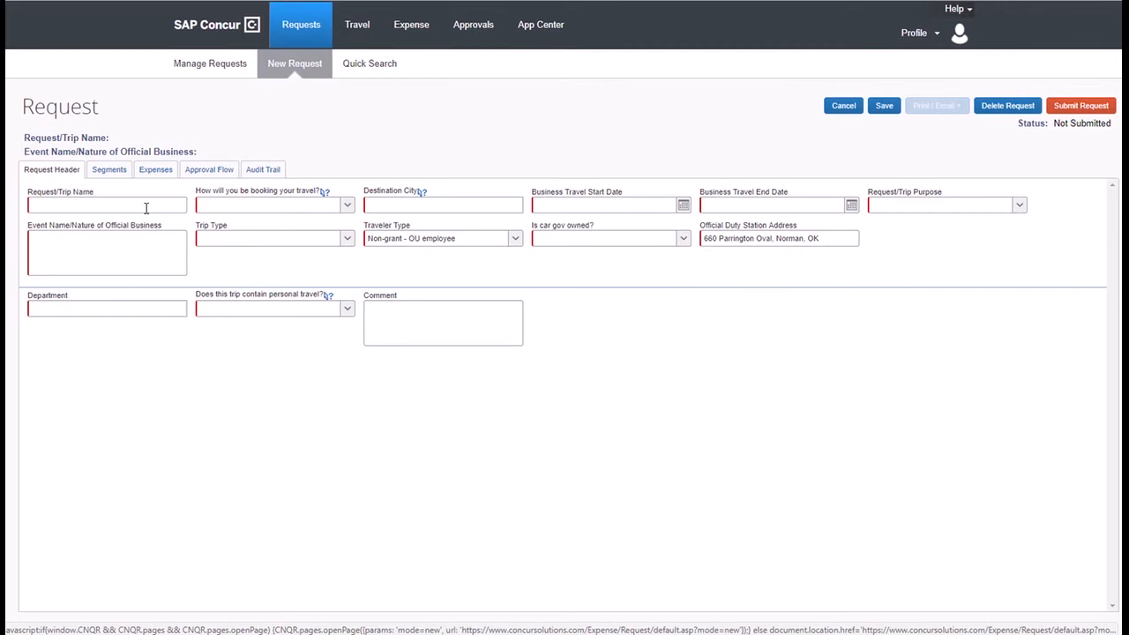
{"action": "left_click", "coordinate": [146, 208]}
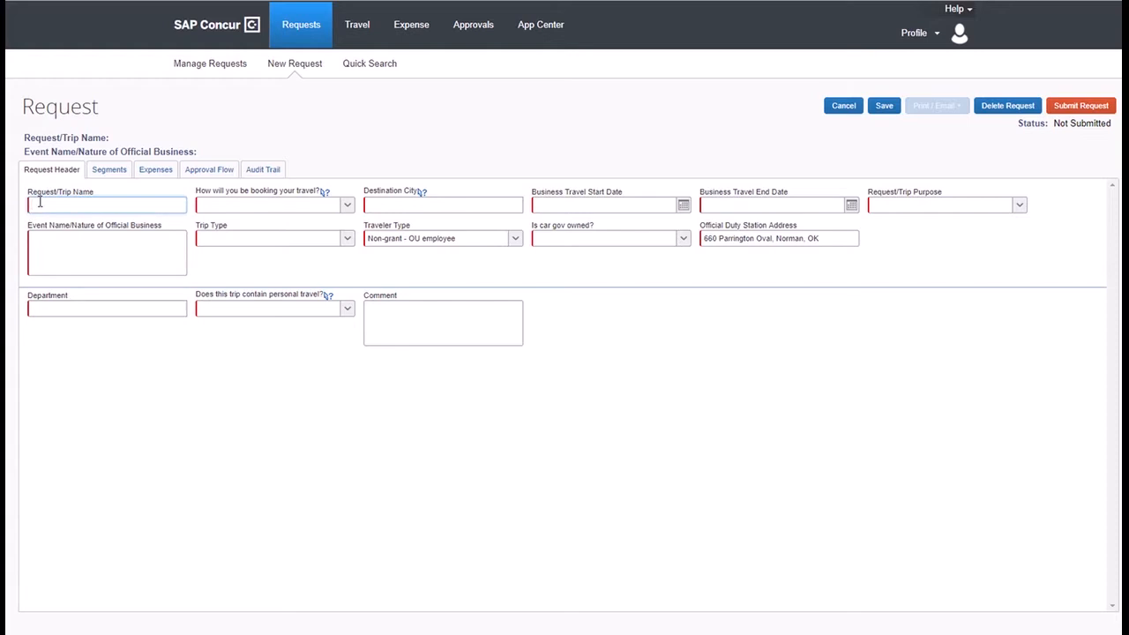
{"action": "type", "text": "Ashley's Example"}
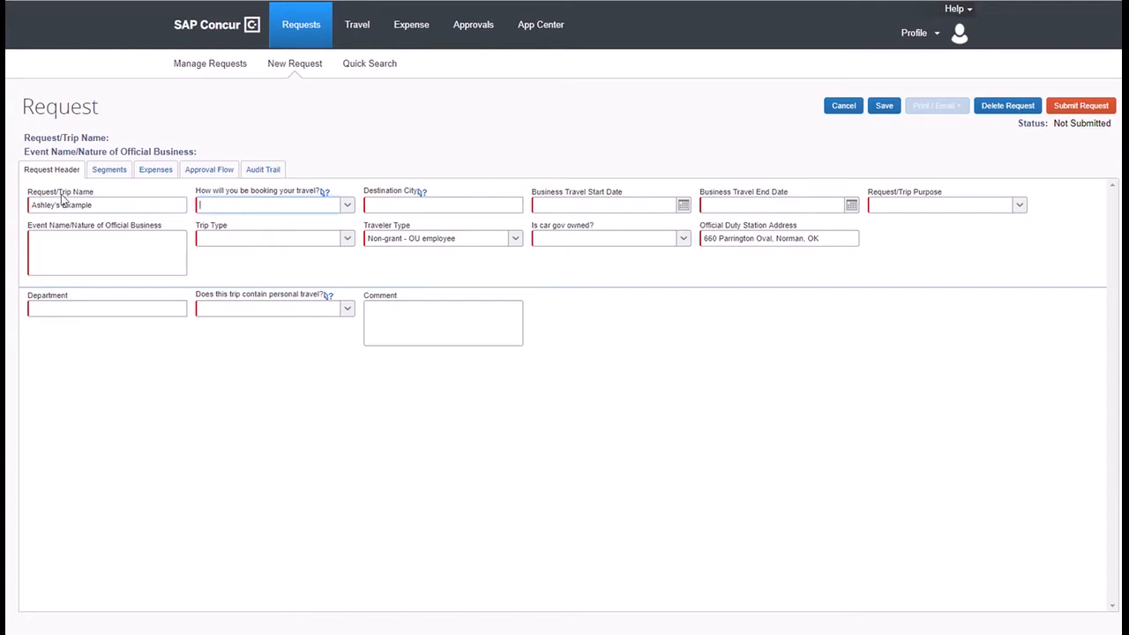
{"action": "left_click", "coordinate": [348, 207]}
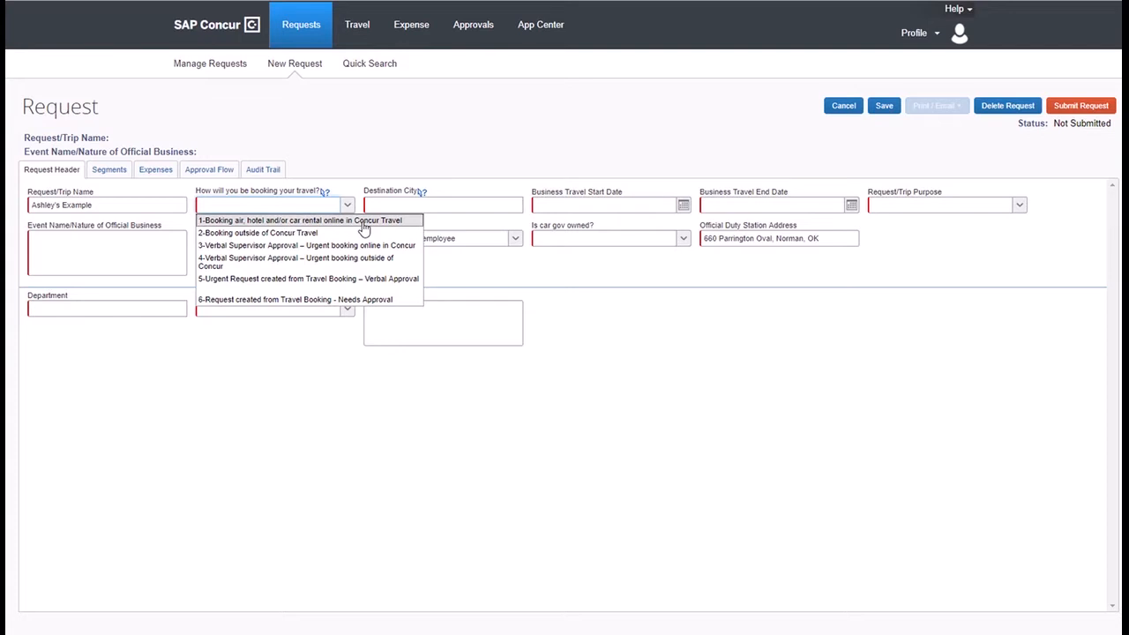
Choose online booking through Concur Travel and set the destination to Houston, Texas.
{"action": "left_click", "coordinate": [364, 227]}
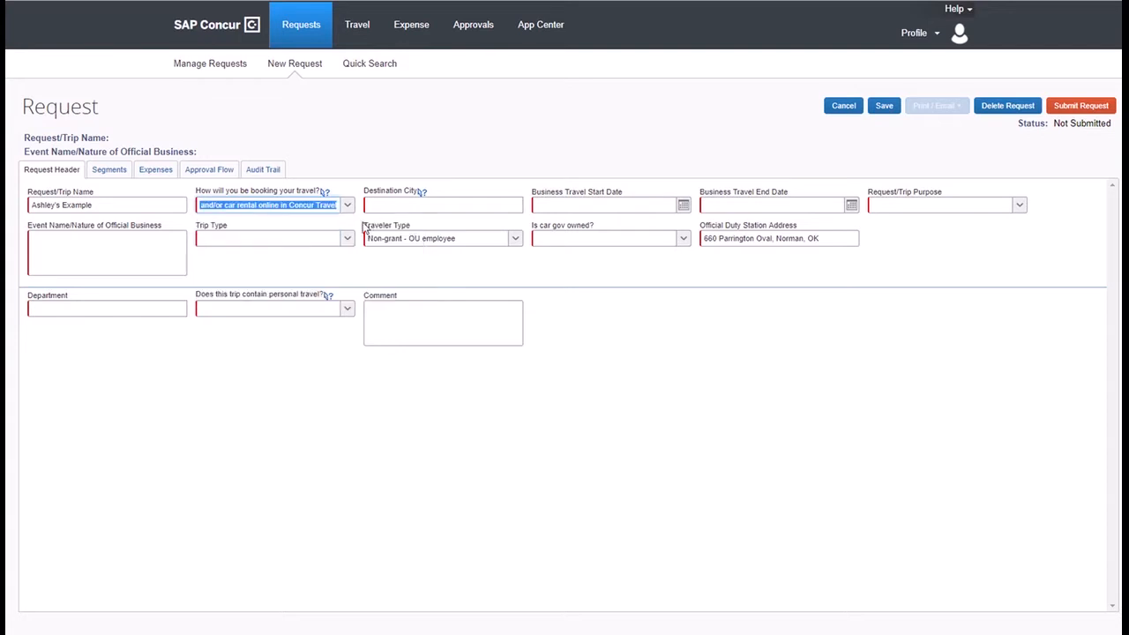
{"action": "left_click", "coordinate": [396, 208]}
{"action": "type", "text": "Houston, Texas"}
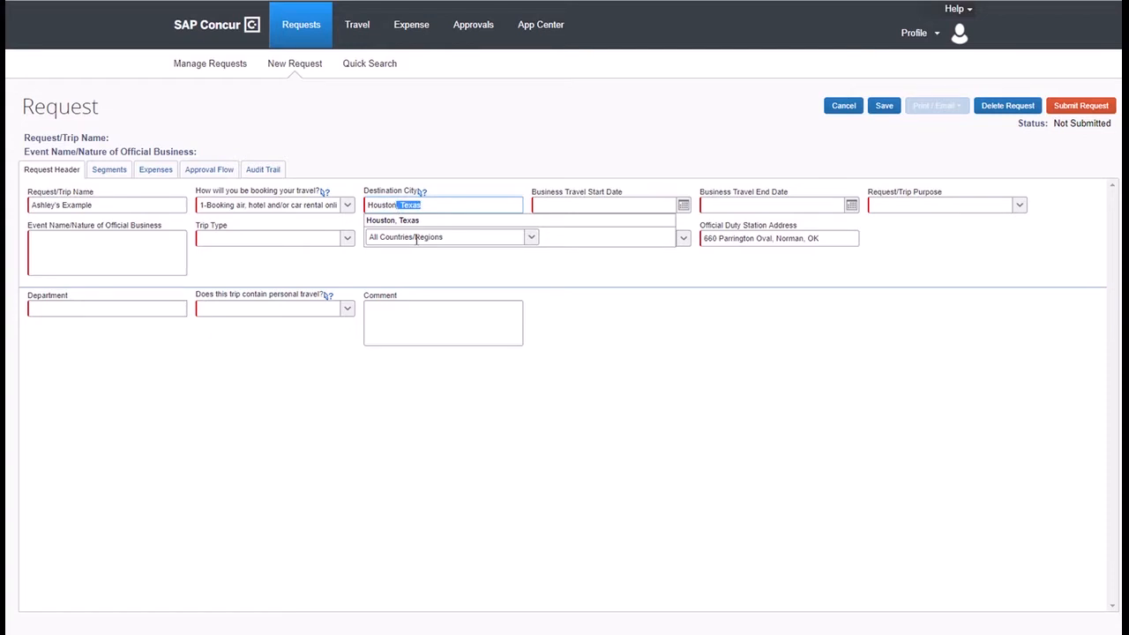
{"action": "left_click", "coordinate": [419, 221]}
Set the travel dates from 10/03/2018 to 10/07/2018.
{"action": "left_click", "coordinate": [615, 204]}
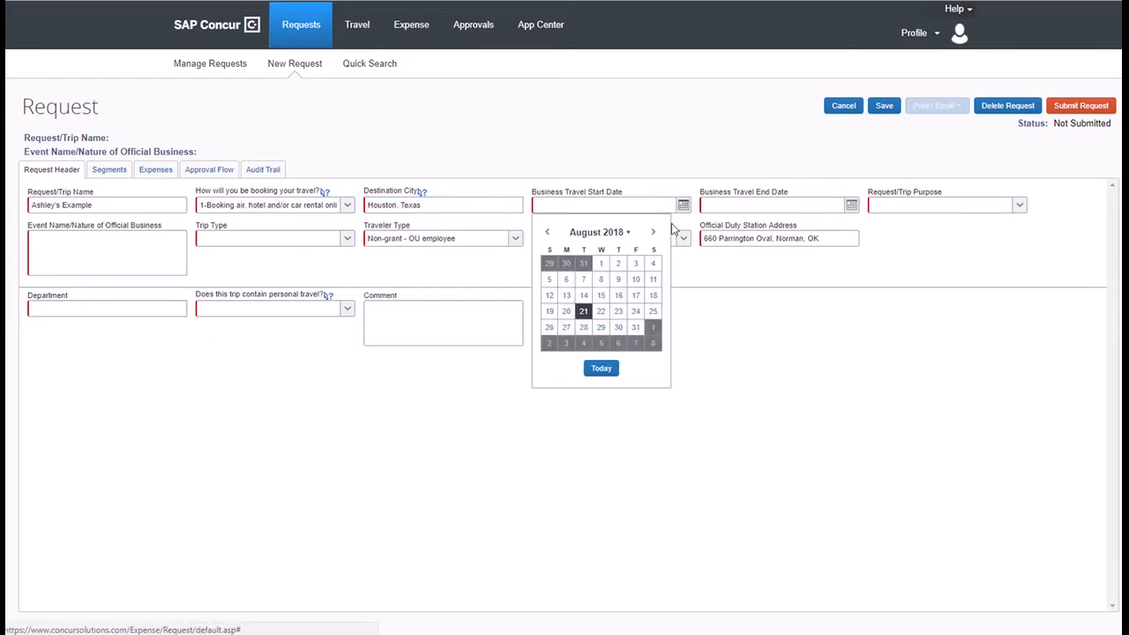
{"action": "left_click", "coordinate": [653, 232]}
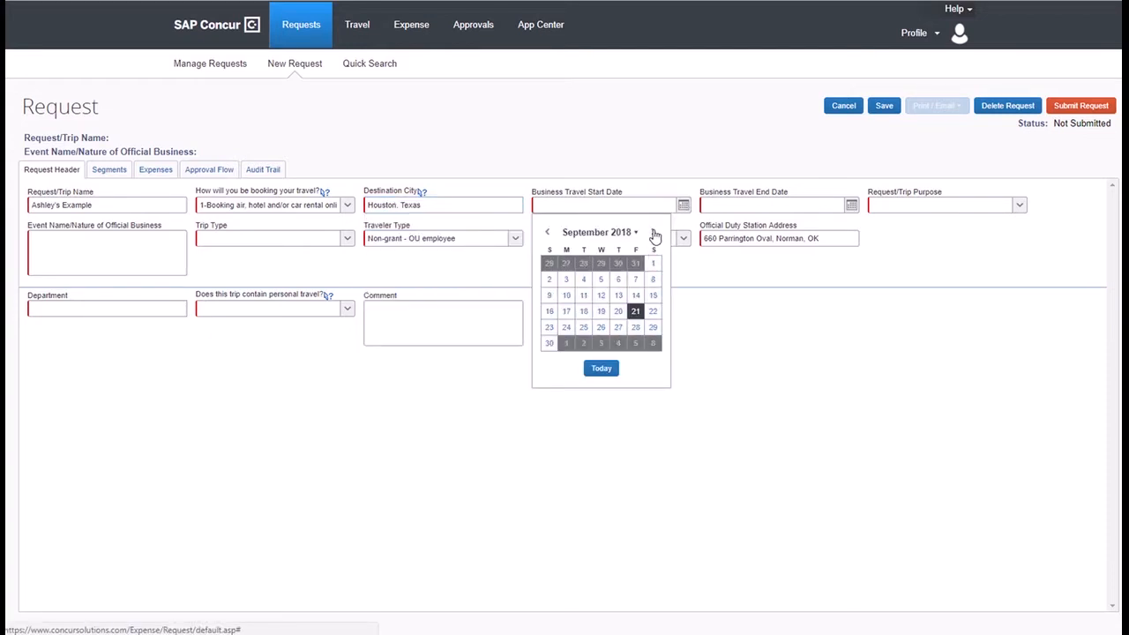
{"action": "left_click", "coordinate": [654, 232]}
{"action": "left_click", "coordinate": [600, 262]}
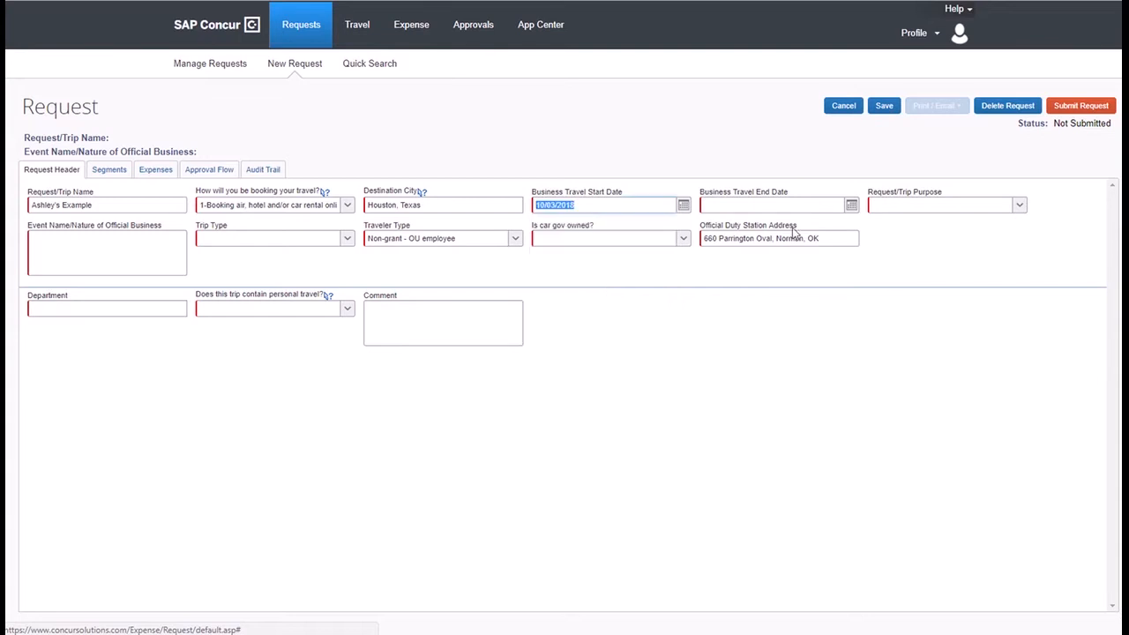
{"action": "left_click", "coordinate": [766, 206]}
{"action": "left_click", "coordinate": [716, 277]}
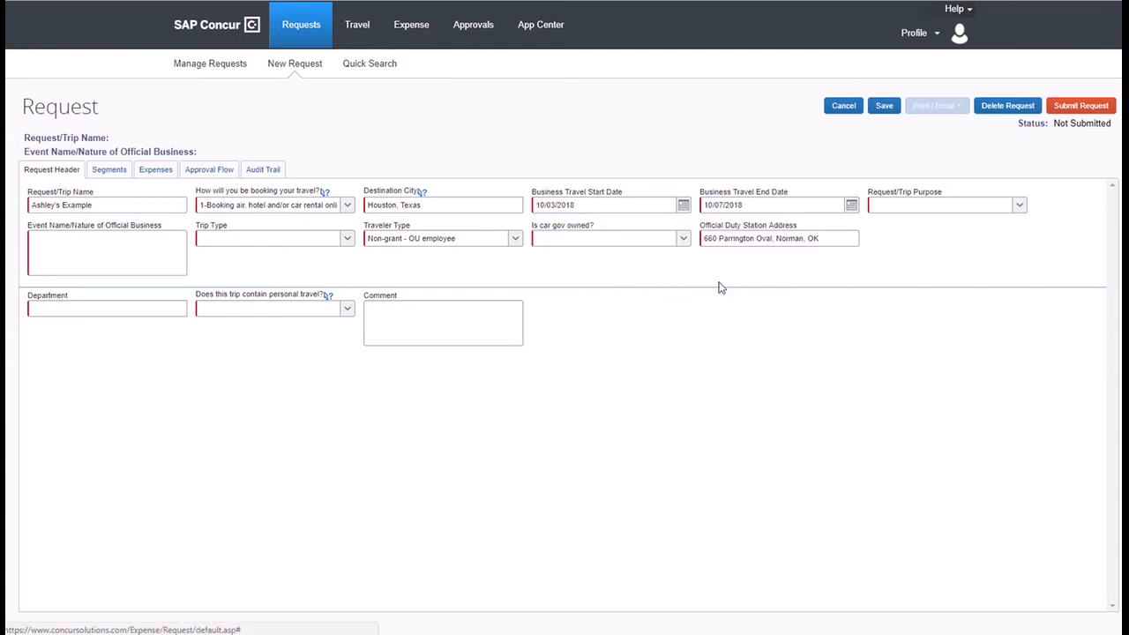
Set the trip purpose to Conference Attendee/Participant.
{"action": "left_click", "coordinate": [1020, 208]}
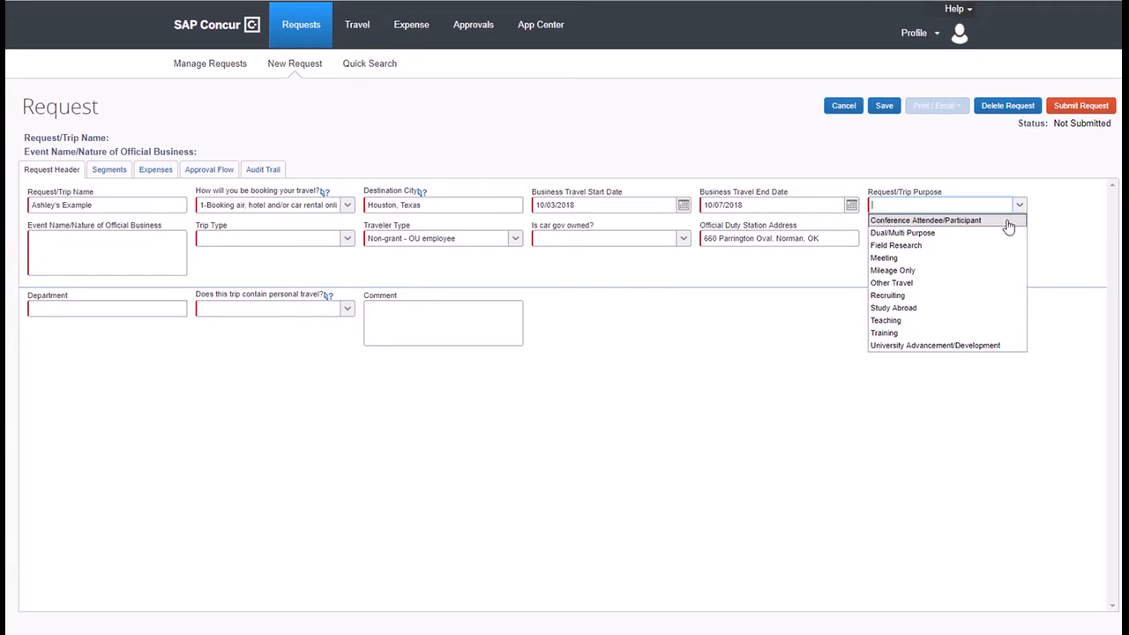
{"action": "left_click", "coordinate": [1008, 227]}
{"action": "left_click", "coordinate": [105, 243]}
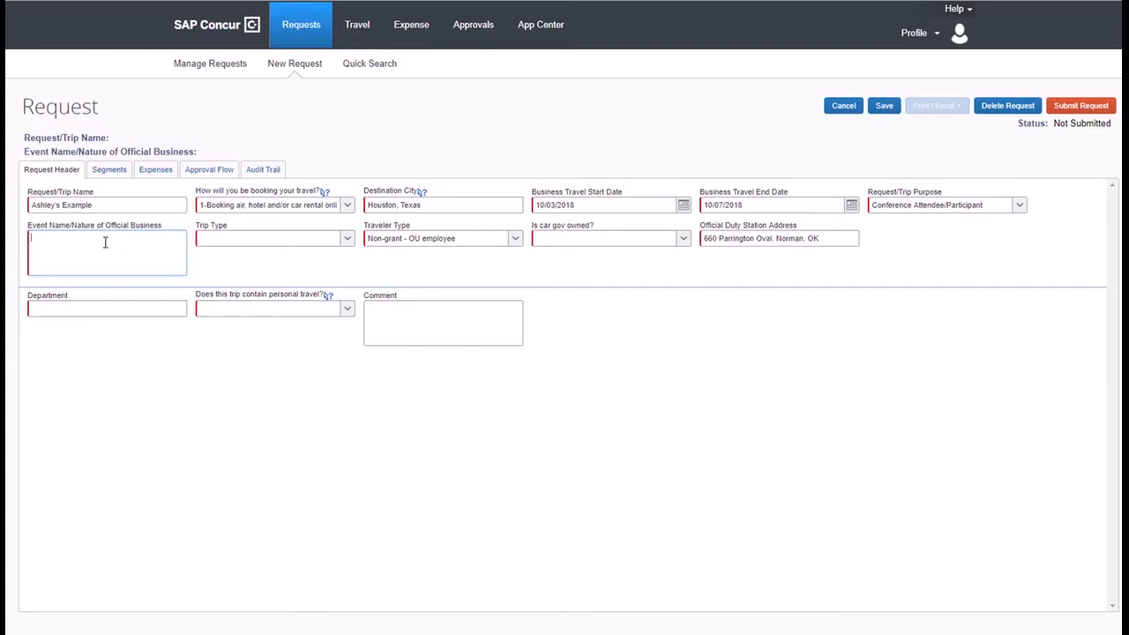
Enter the event name, set trip type Out of State Travel, keep traveler type Non-grant - OU employee.
{"action": "type", "text": "Ashley's Conference"}
{"action": "left_click", "coordinate": [347, 239]}
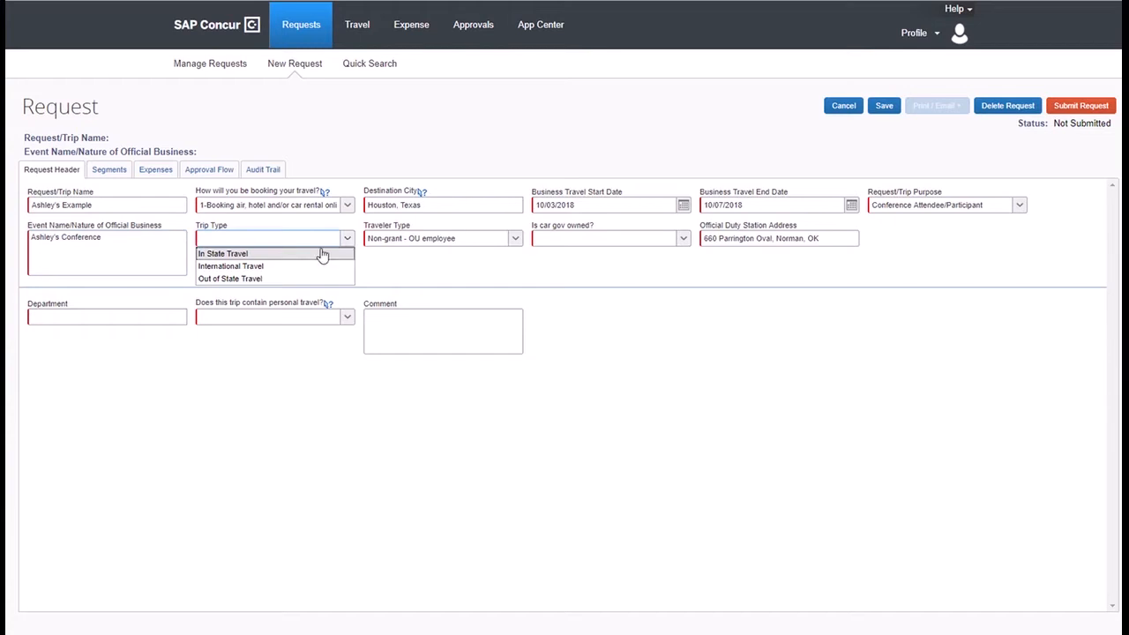
{"action": "left_click", "coordinate": [314, 279]}
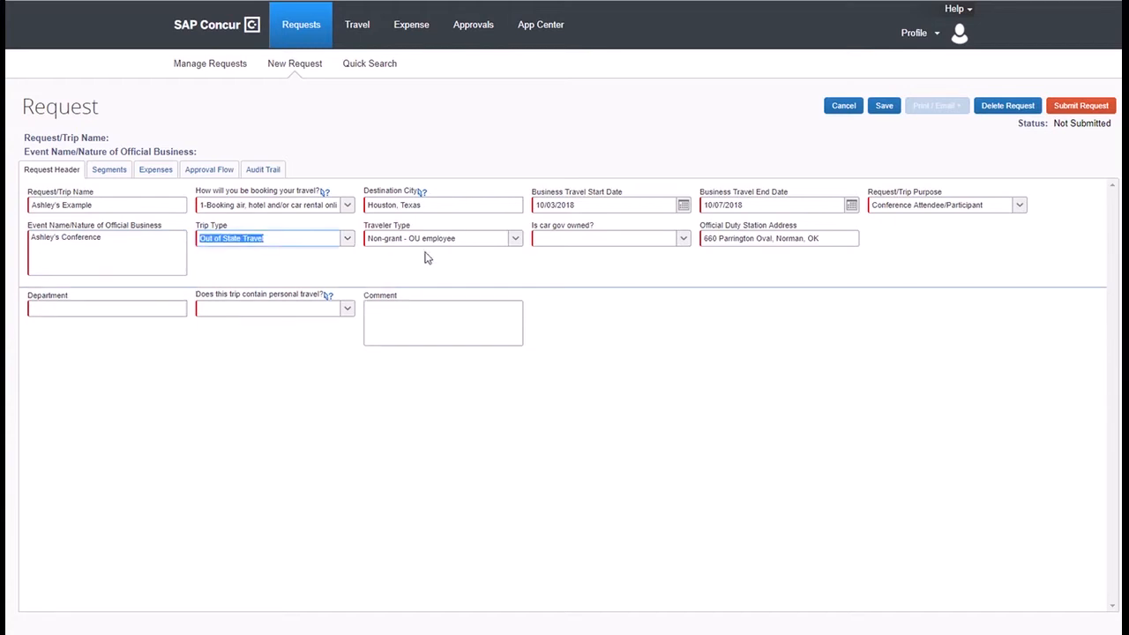
{"action": "left_click", "coordinate": [517, 239]}
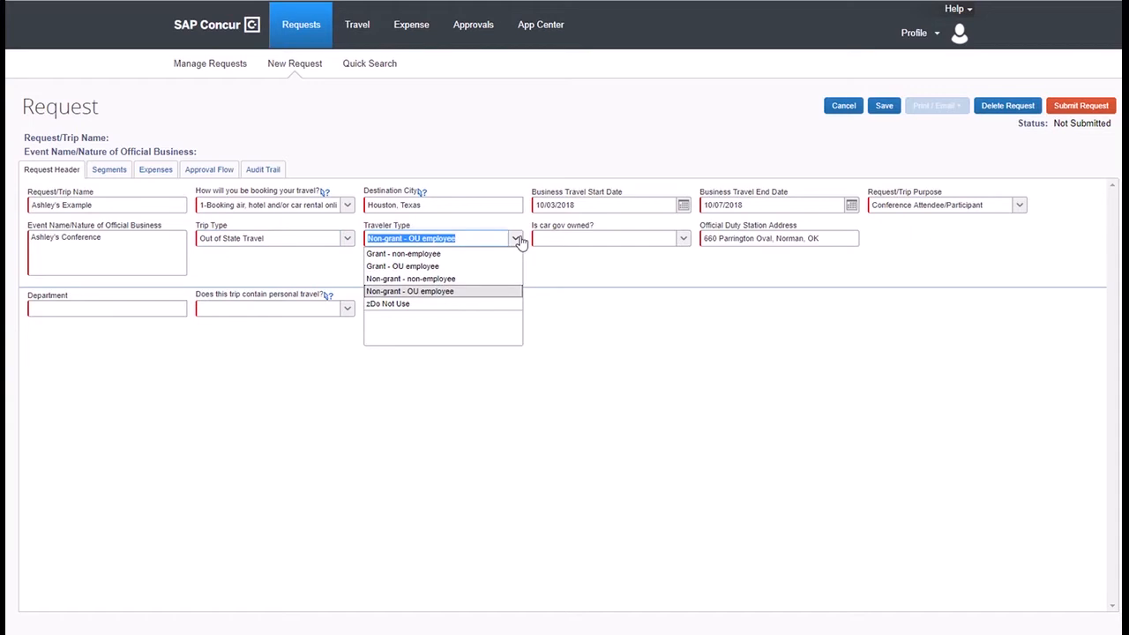
{"action": "left_click", "coordinate": [488, 300]}
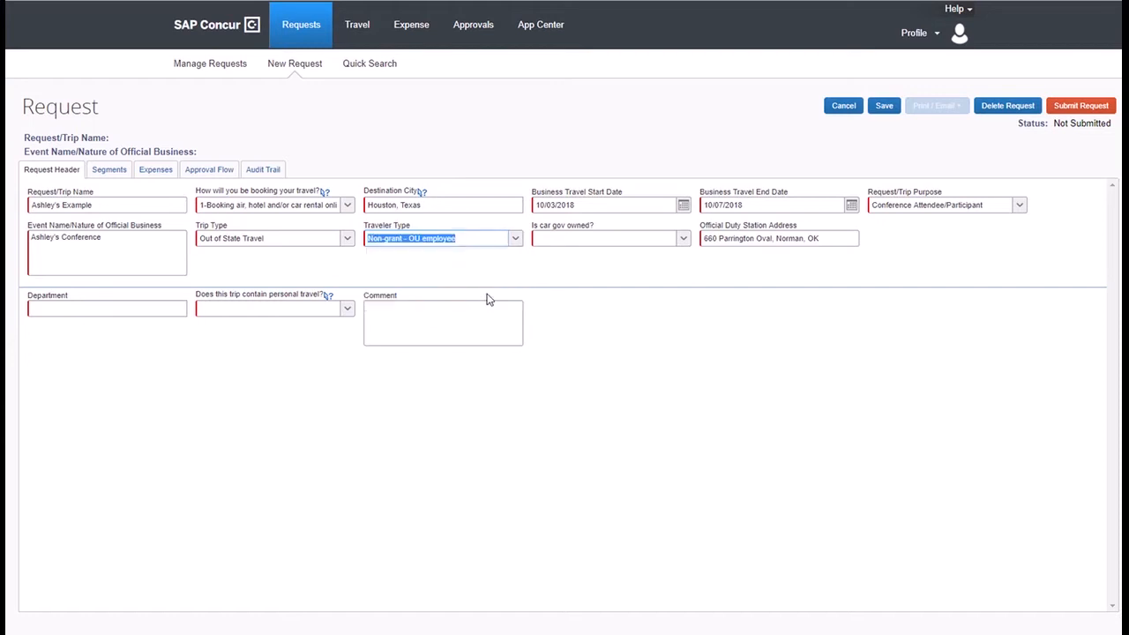
Answer No to government car, choose the PSYCHOLOGY department, and answer No to personal travel.
{"action": "left_click", "coordinate": [683, 239]}
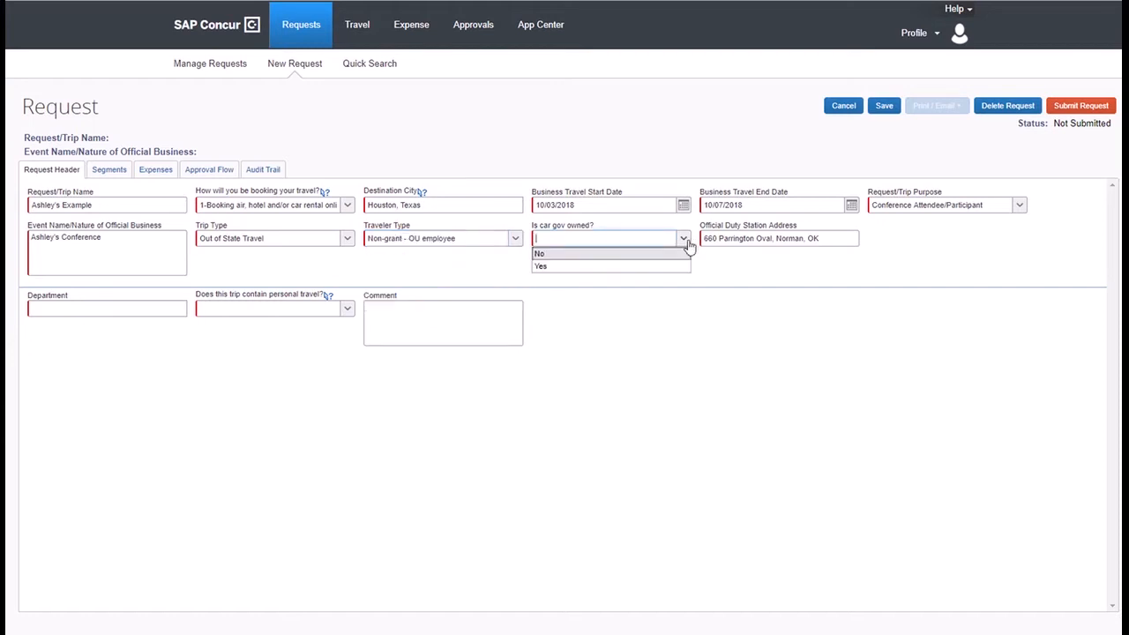
{"action": "left_click", "coordinate": [617, 255]}
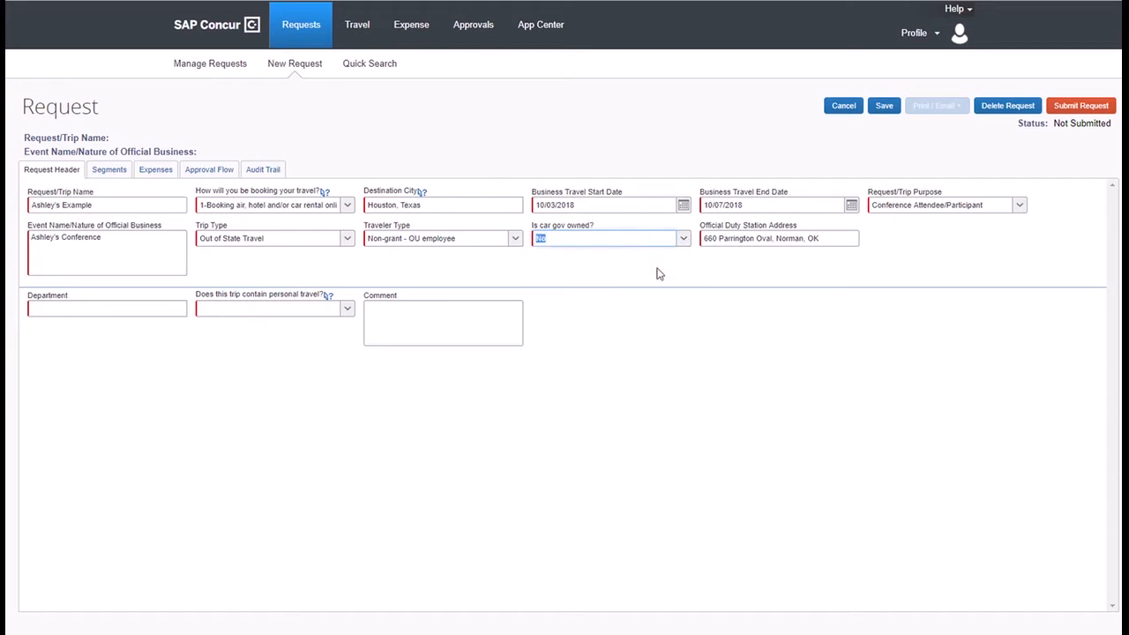
{"action": "left_click", "coordinate": [113, 311]}
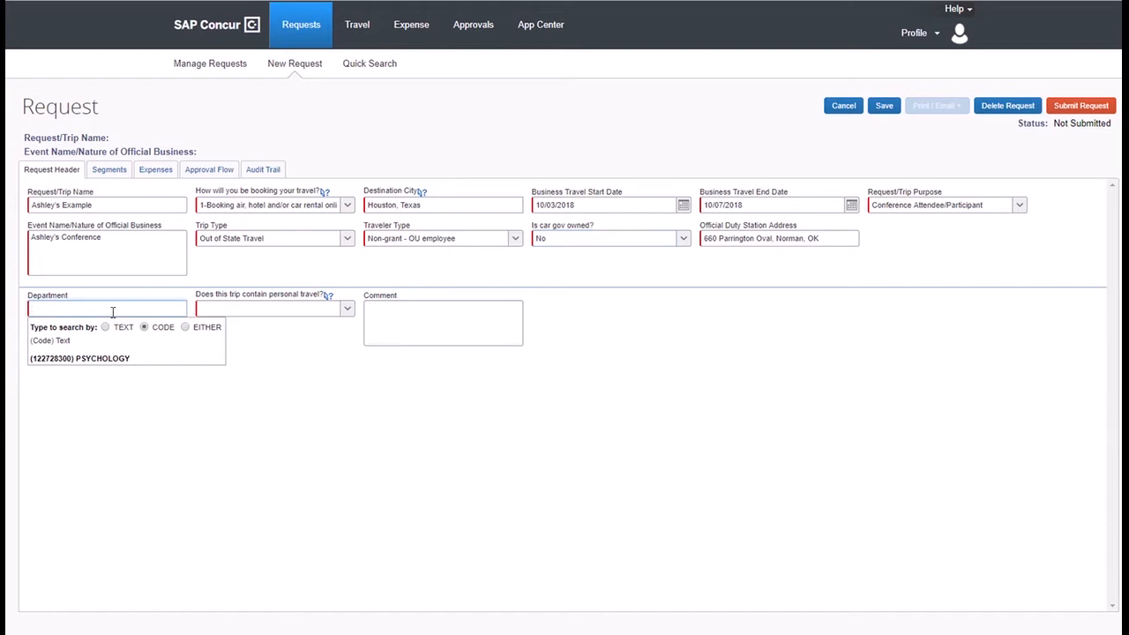
{"action": "left_click", "coordinate": [100, 359]}
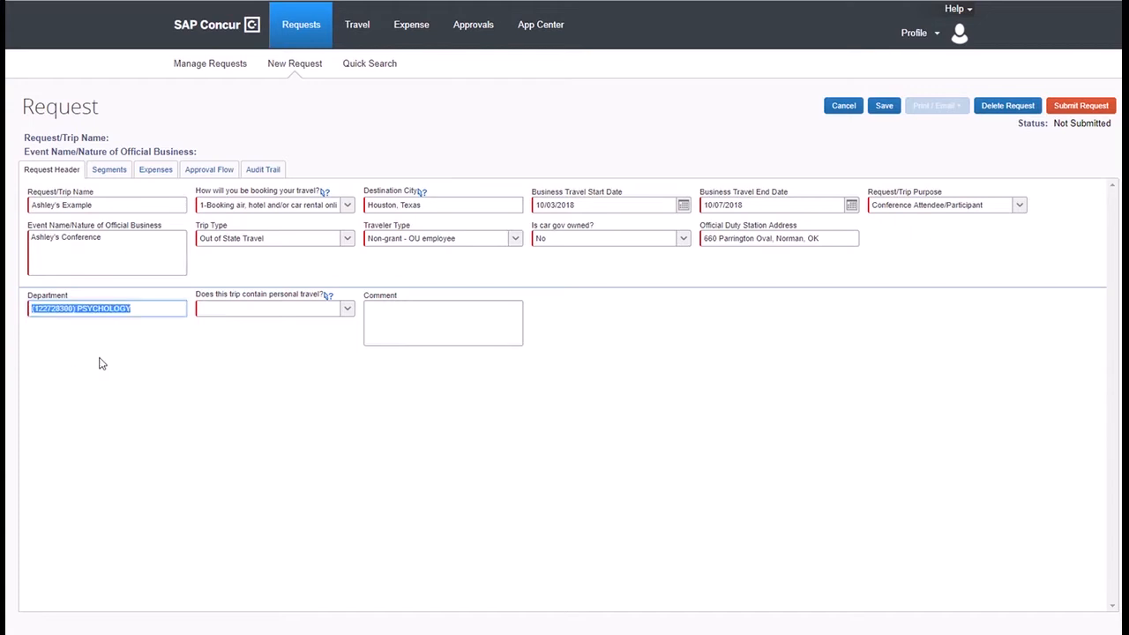
{"action": "left_click", "coordinate": [350, 311]}
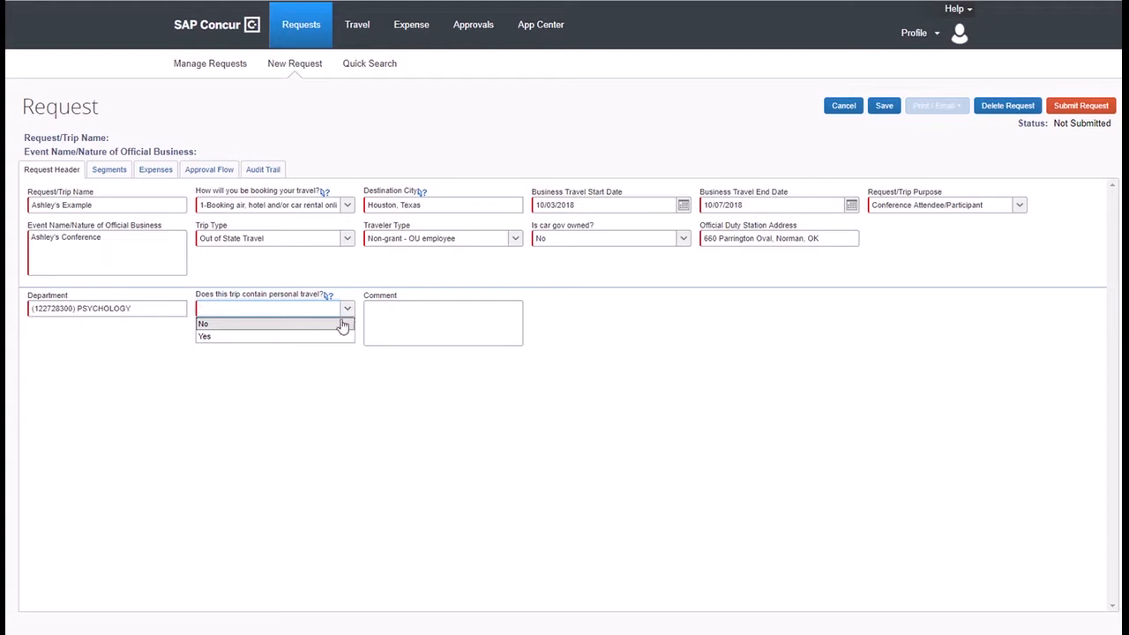
{"action": "left_click", "coordinate": [343, 324]}
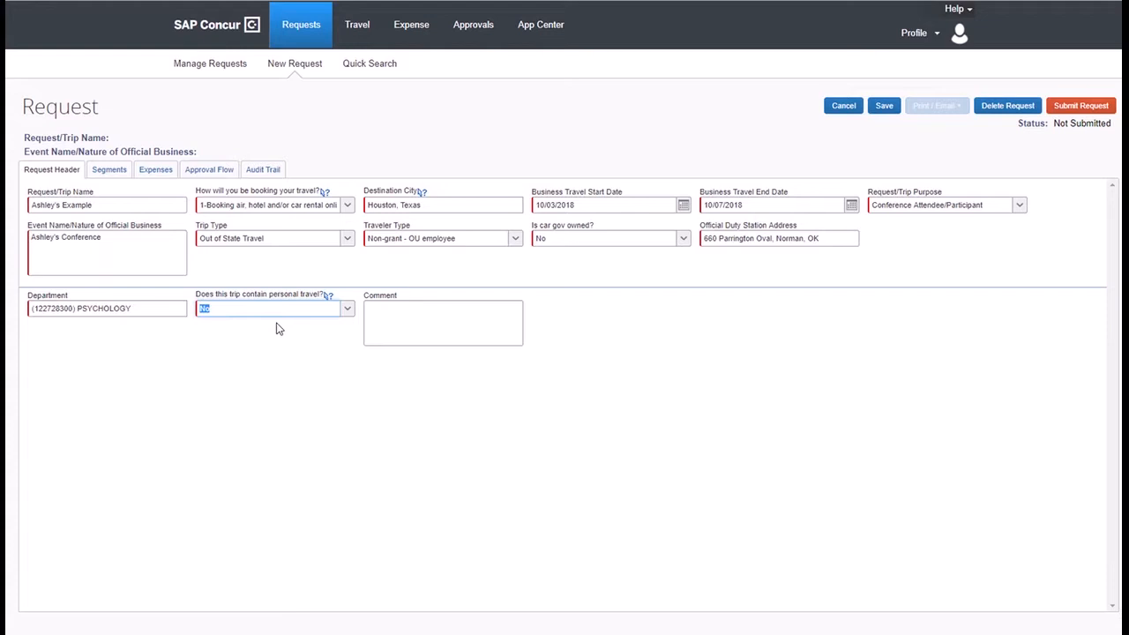
{"action": "left_click", "coordinate": [409, 313]}
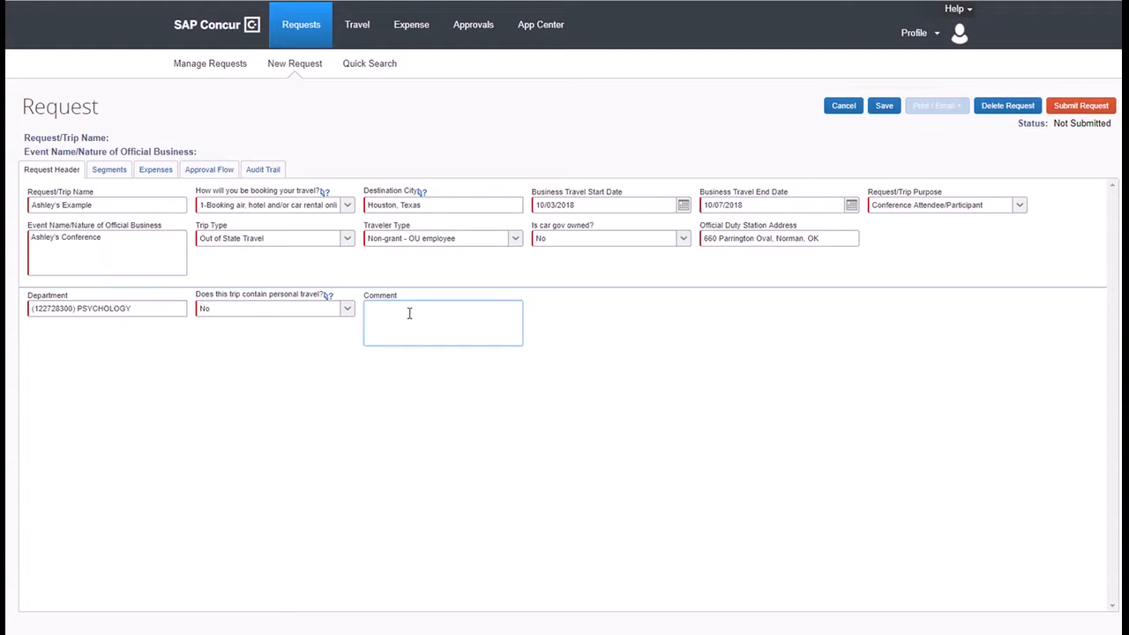
Write the comment 'Funding from GSS pending - requested $300.'.
{"action": "type", "text": "requesting"}
{"action": "key", "text": "BackSpace"}
{"action": "key", "text": "BackSpace"}
{"action": "key", "text": "BackSpace"}
{"action": "key", "text": "BackSpace"}
{"action": "key", "text": "BackSpace"}
{"action": "key", "text": "BackSpace"}
{"action": "key", "text": "BackSpace"}
{"action": "key", "text": "BackSpace"}
{"action": "key", "text": "BackSpace"}
{"action": "key", "text": "BackSpace"}
{"action": "key", "text": "BackSpace"}
{"action": "type", "text": "Fudning"}
{"action": "key", "text": "BackSpace"}
{"action": "key", "text": "BackSpace"}
{"action": "key", "text": "BackSpace"}
{"action": "key", "text": "BackSpace"}
{"action": "key", "text": "BackSpace"}
{"action": "key", "text": "BackSpace"}
{"action": "type", "text": "nding from GSS pending - requested $300."}
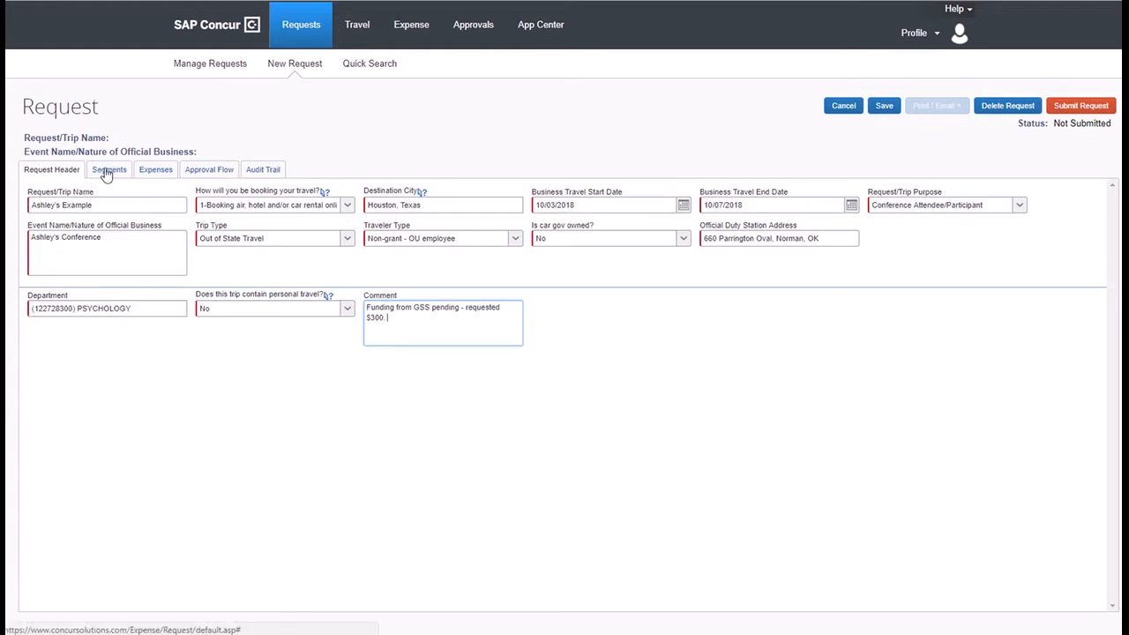
{"action": "left_click", "coordinate": [884, 106]}
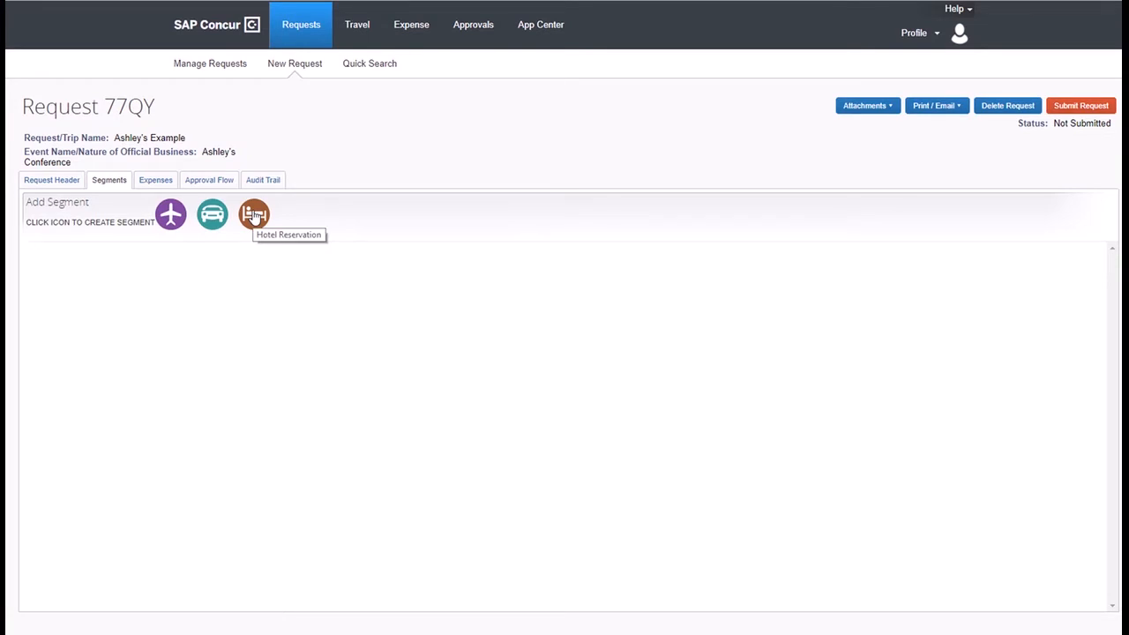
Add an air ticket segment from Oklahoma City (OKC) to George Bush Intercontinental, Houston.
{"action": "left_click", "coordinate": [171, 216]}
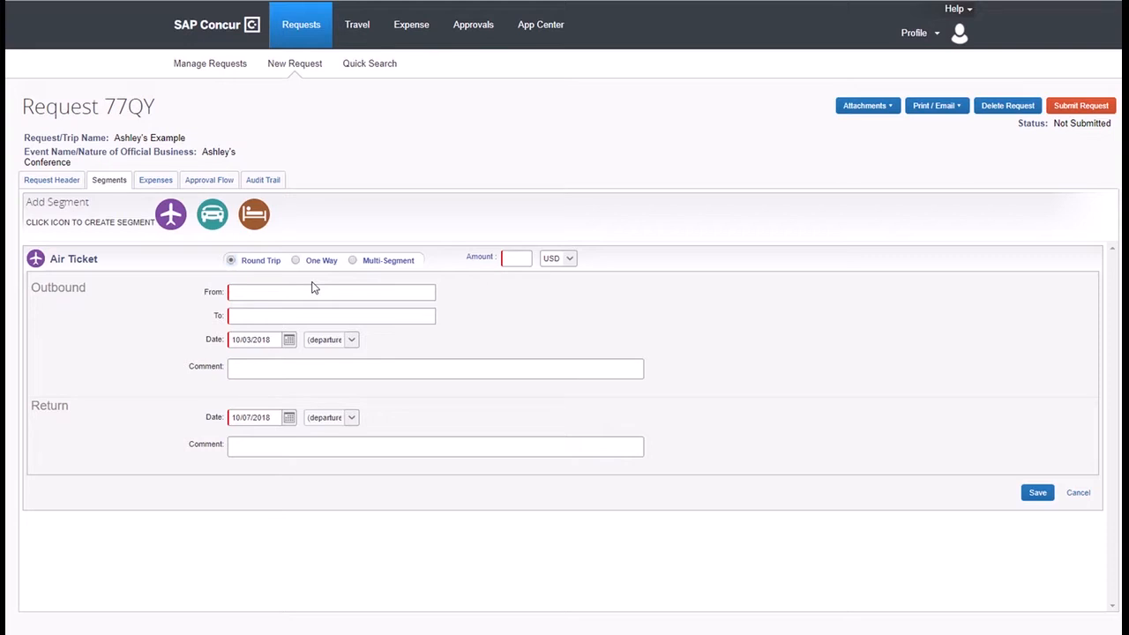
{"action": "left_click", "coordinate": [326, 295]}
{"action": "type", "text": "Okc"}
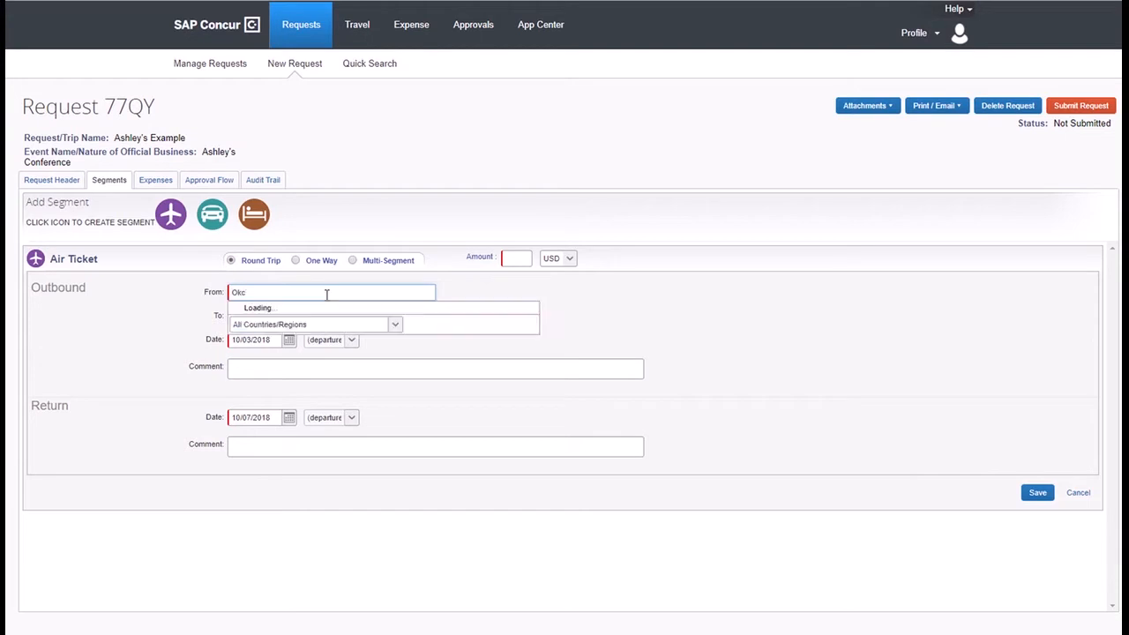
{"action": "left_click", "coordinate": [329, 309]}
{"action": "left_click", "coordinate": [309, 317]}
{"action": "type", "text": "Houston"}
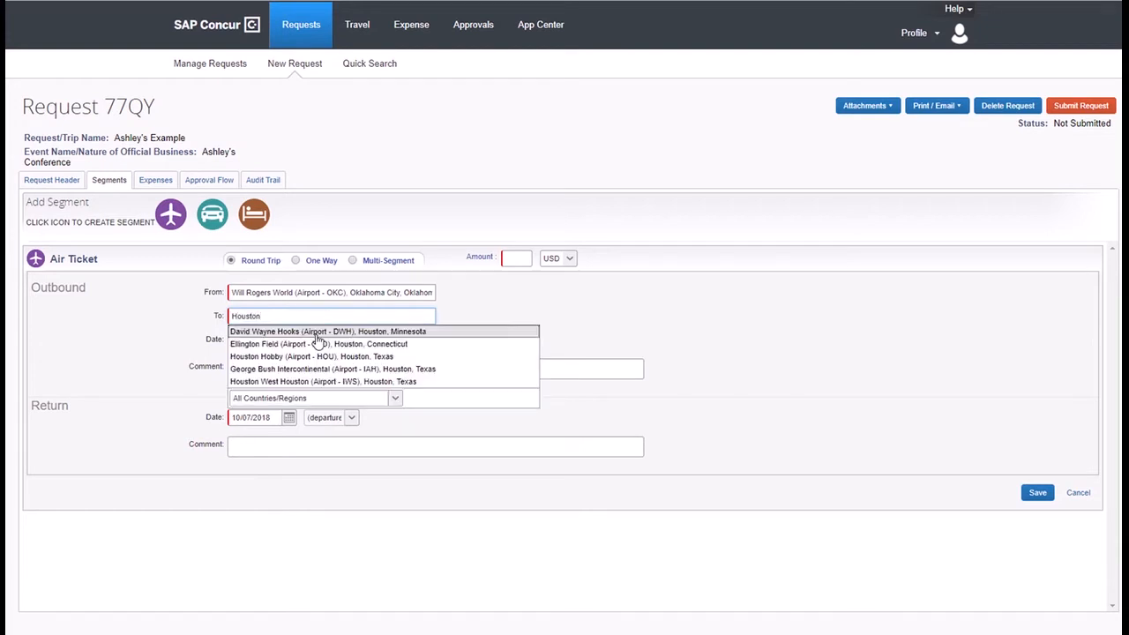
{"action": "left_click", "coordinate": [334, 368]}
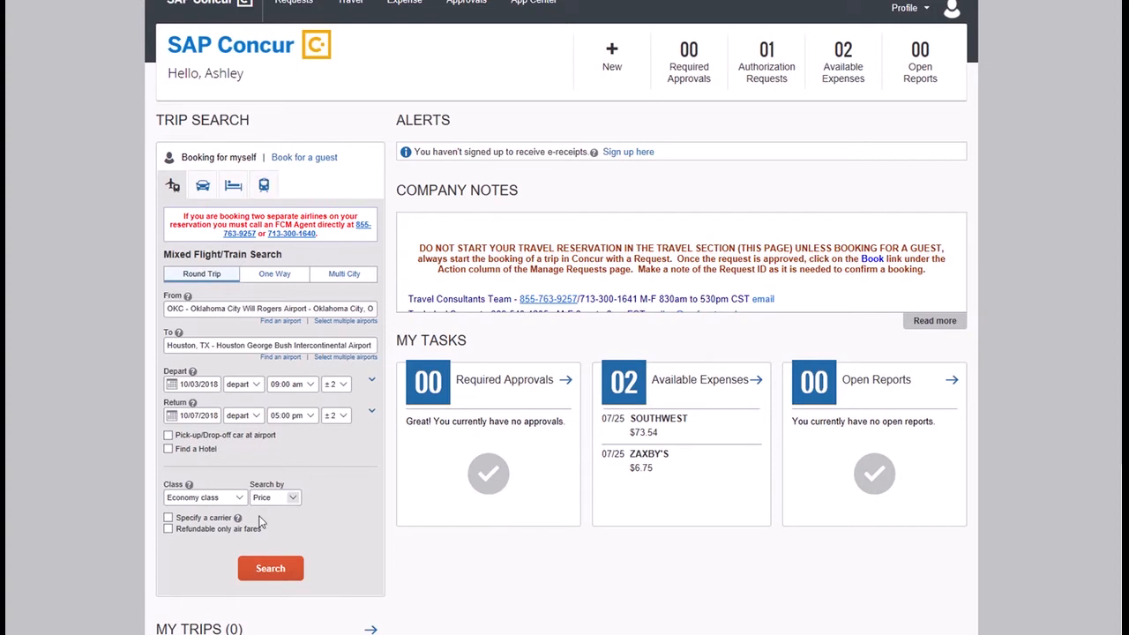
Search round-trip OKC–Houston flights for Oct 3–7 and review results by fare, cheapest $268.40.
{"action": "left_click", "coordinate": [267, 569]}
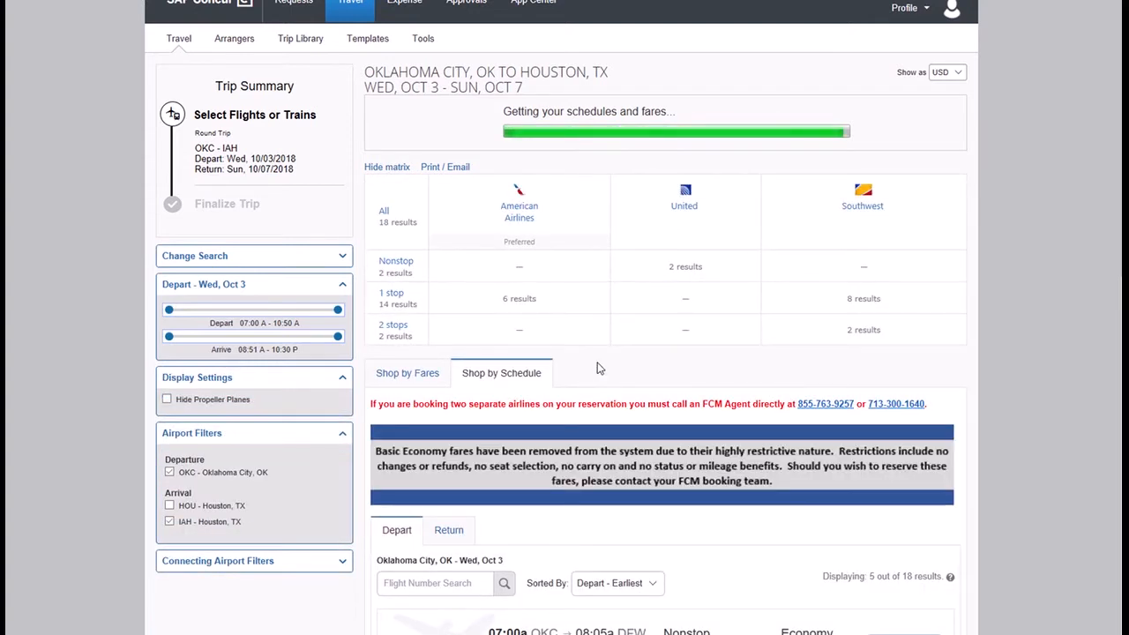
{"action": "scroll", "coordinate": [598, 369], "scroll_direction": "down", "scroll_amount": 3}
{"action": "scroll", "coordinate": [589, 353], "scroll_direction": "up", "scroll_amount": 1}
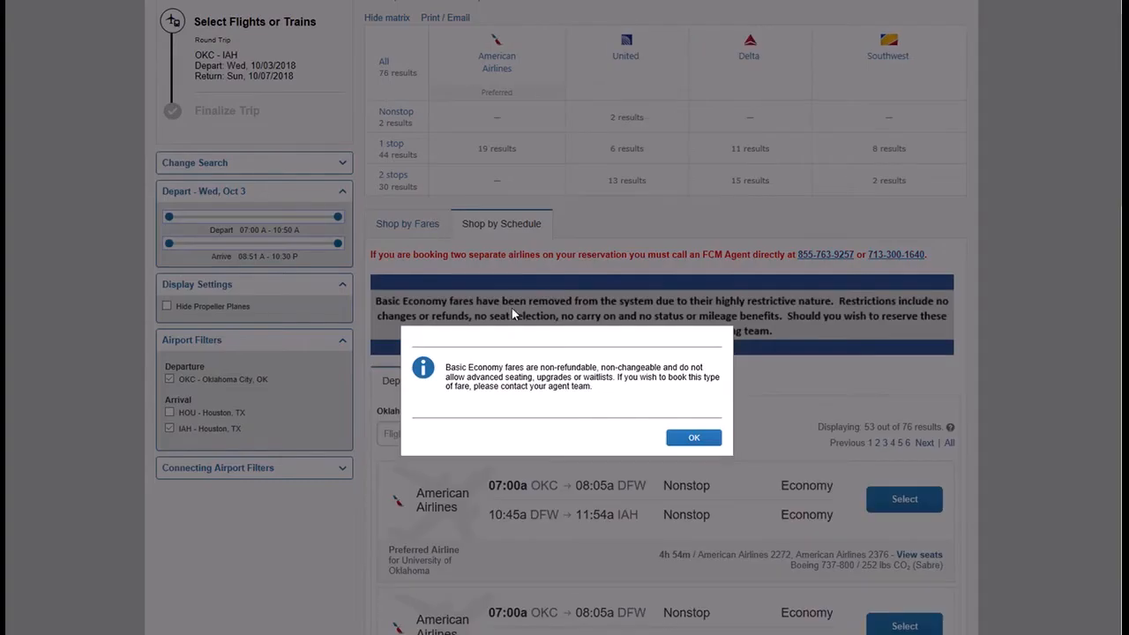
{"action": "left_click", "coordinate": [697, 438]}
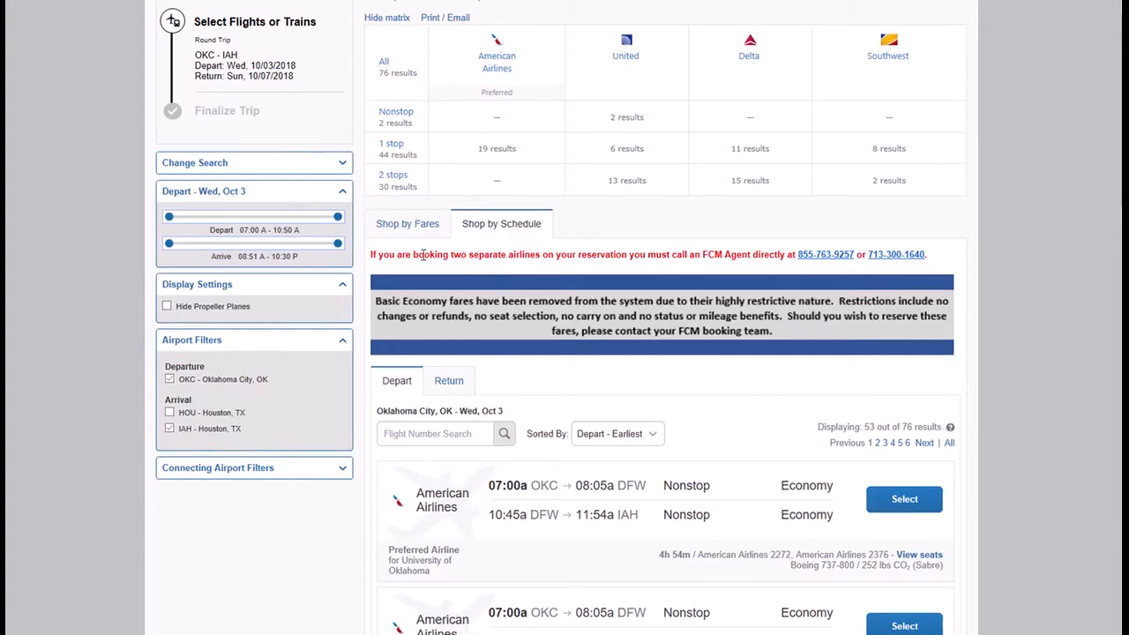
{"action": "left_click", "coordinate": [399, 226]}
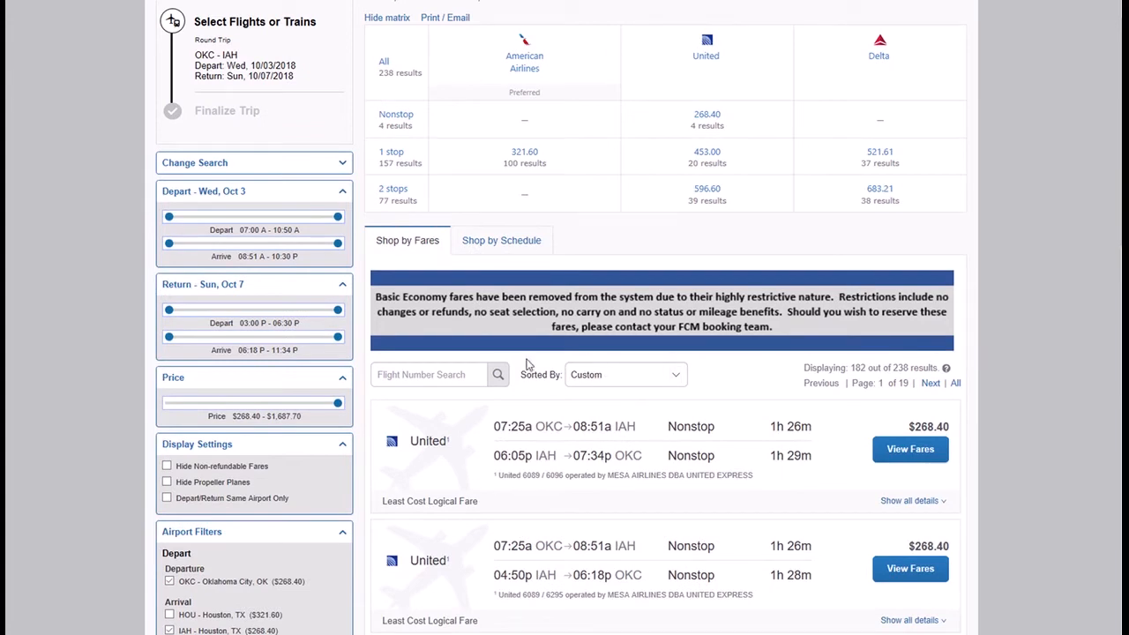
{"action": "left_click", "coordinate": [658, 378]}
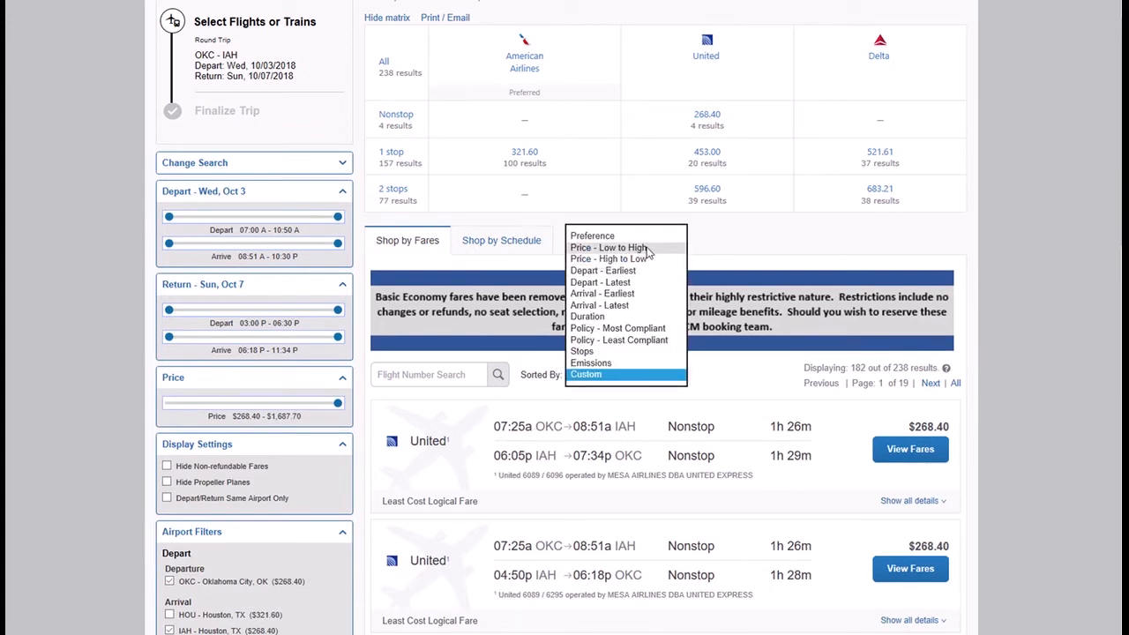
{"action": "left_click", "coordinate": [943, 422]}
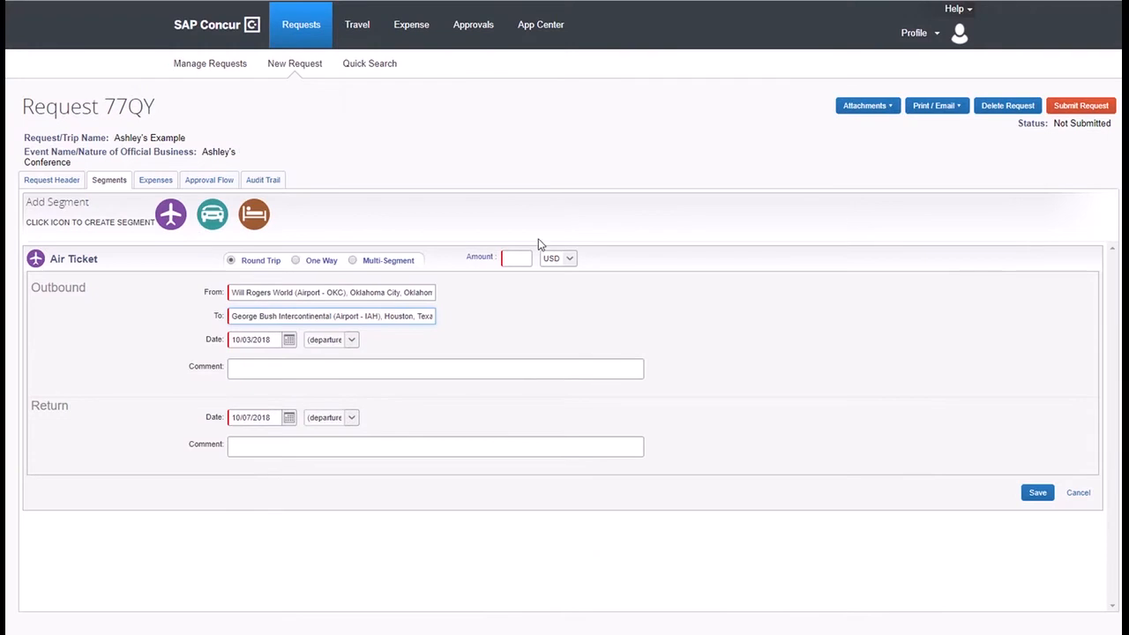
Enter 268.40 USD as the air ticket amount.
{"action": "type", "text": "268.40"}
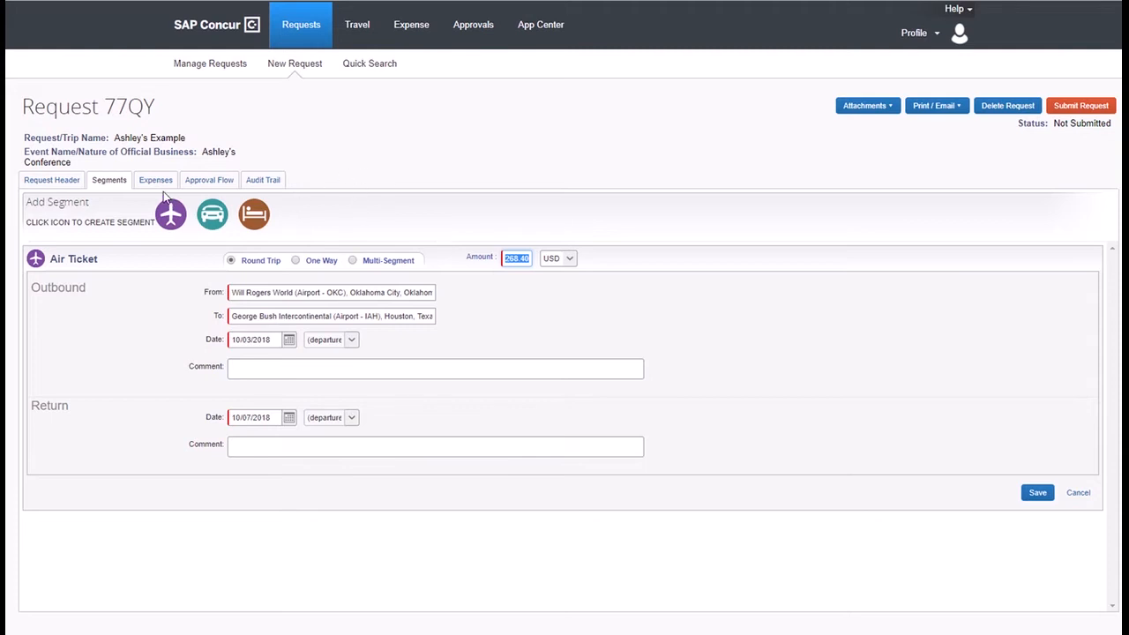
Save the OKC–IAH round-trip air ticket segment at $268.40.
{"action": "left_click", "coordinate": [1029, 492]}
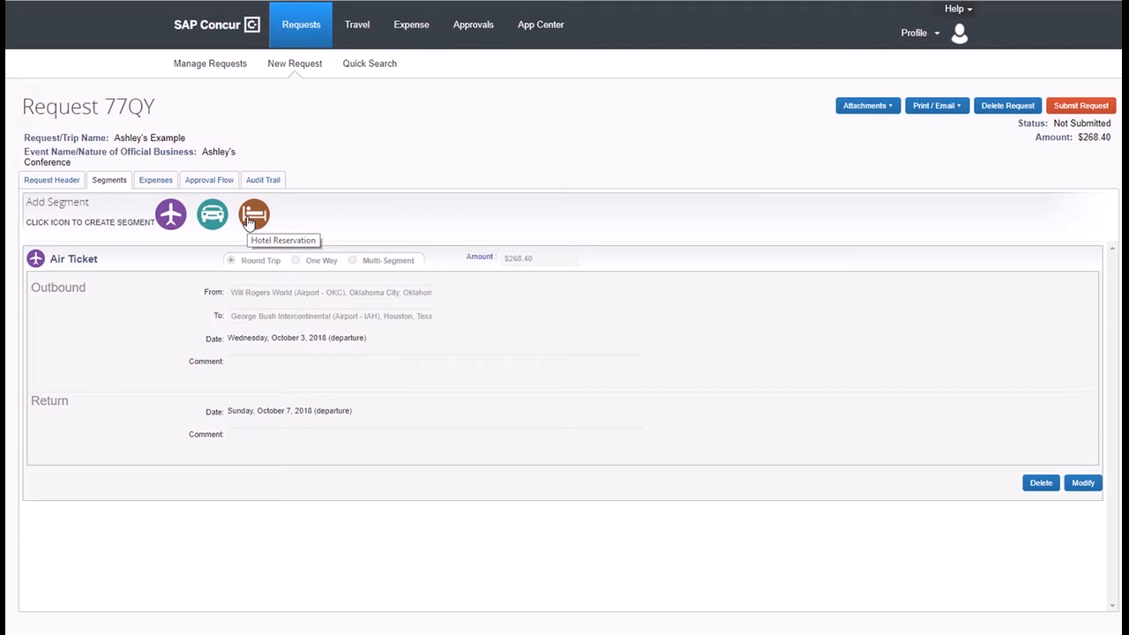
{"action": "left_click", "coordinate": [251, 217]}
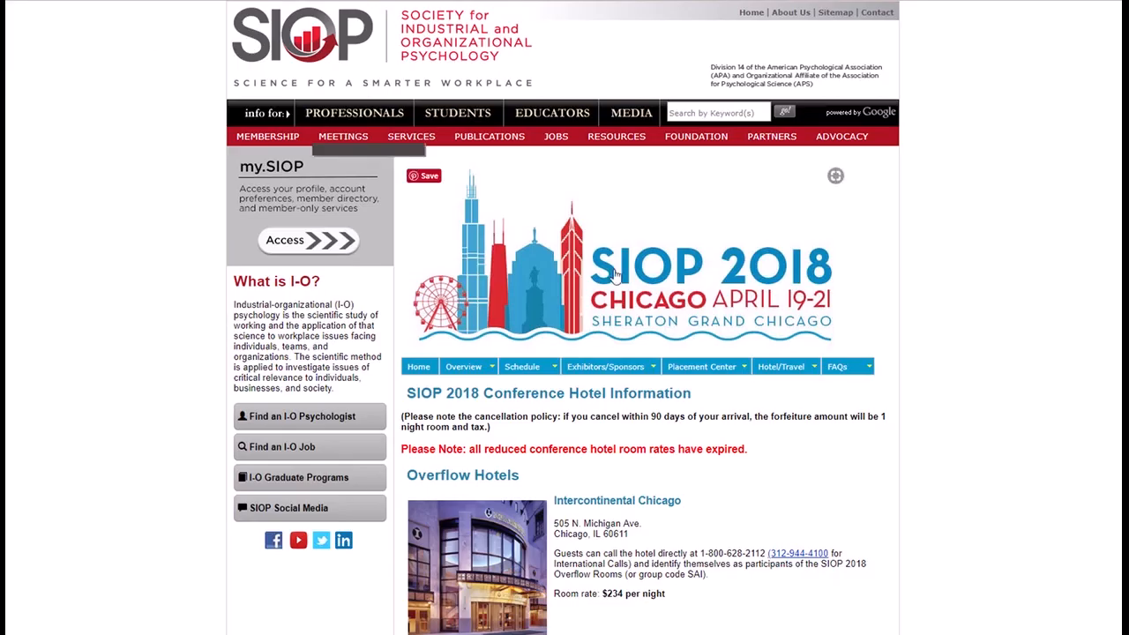
{"action": "scroll", "coordinate": [937, 398], "scroll_direction": "down", "scroll_amount": 3}
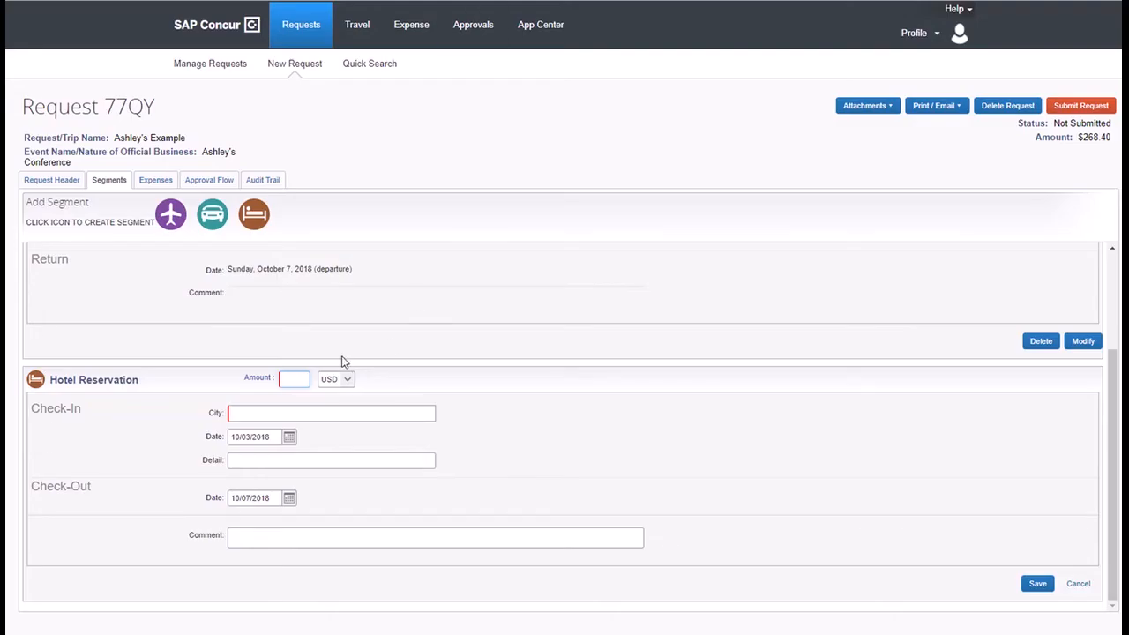
Save a $211 Houston, Texas hotel reservation with a comment comparing it to the conference hotel rate.
{"action": "type", "text": "211"}
{"action": "left_click", "coordinate": [379, 418]}
{"action": "type", "text": "Houston, Texas"}
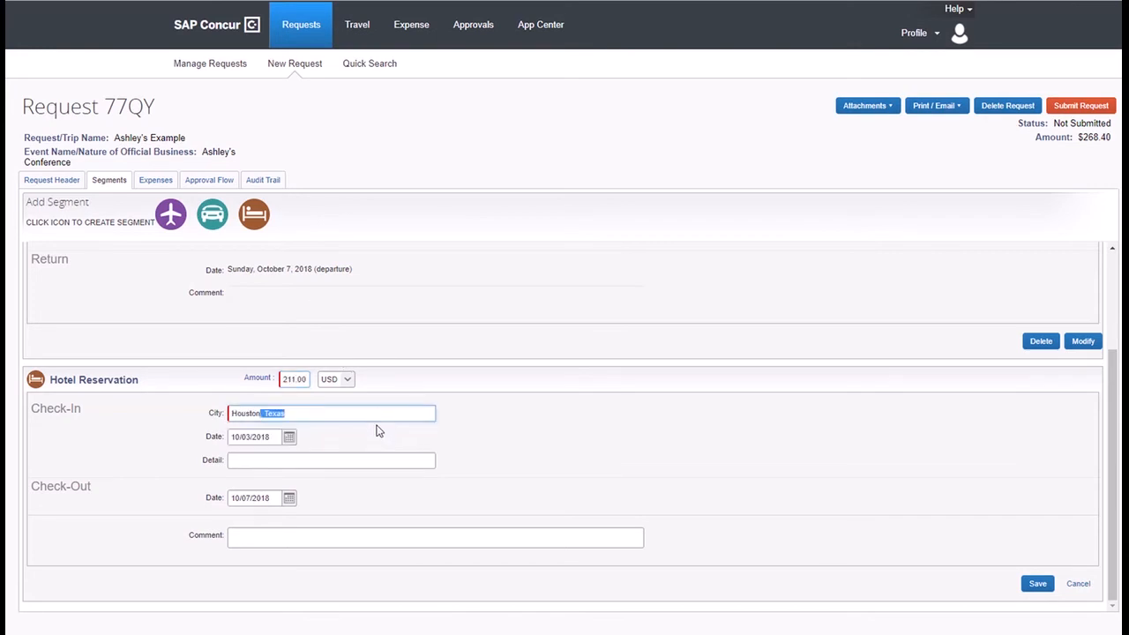
{"action": "left_click", "coordinate": [286, 534]}
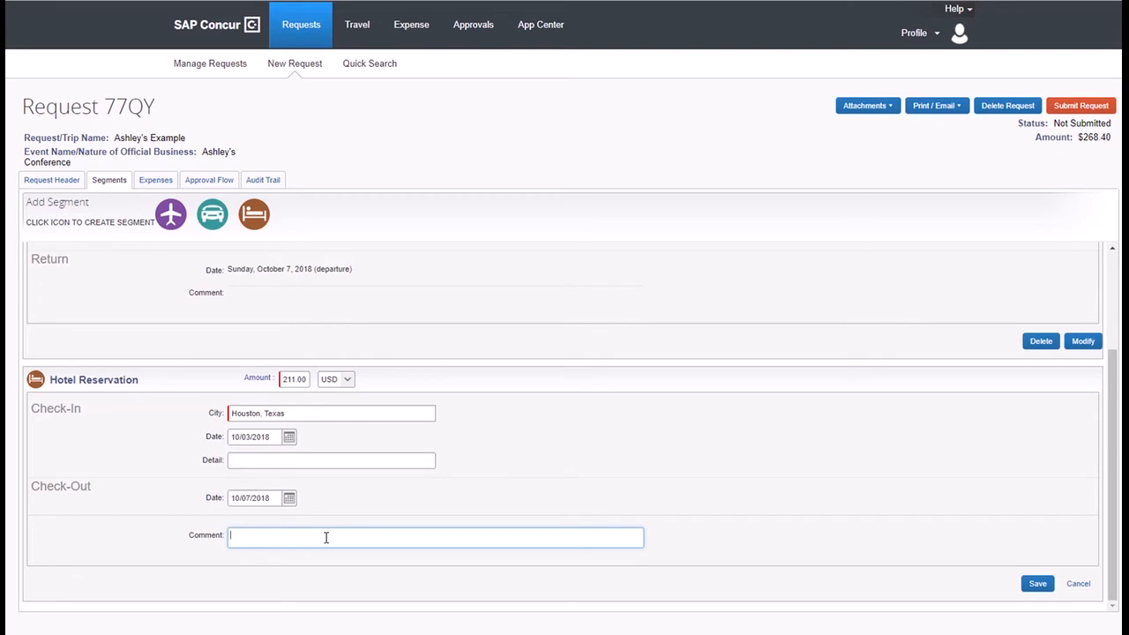
{"action": "type", "text": "Hotel for Conference is "}
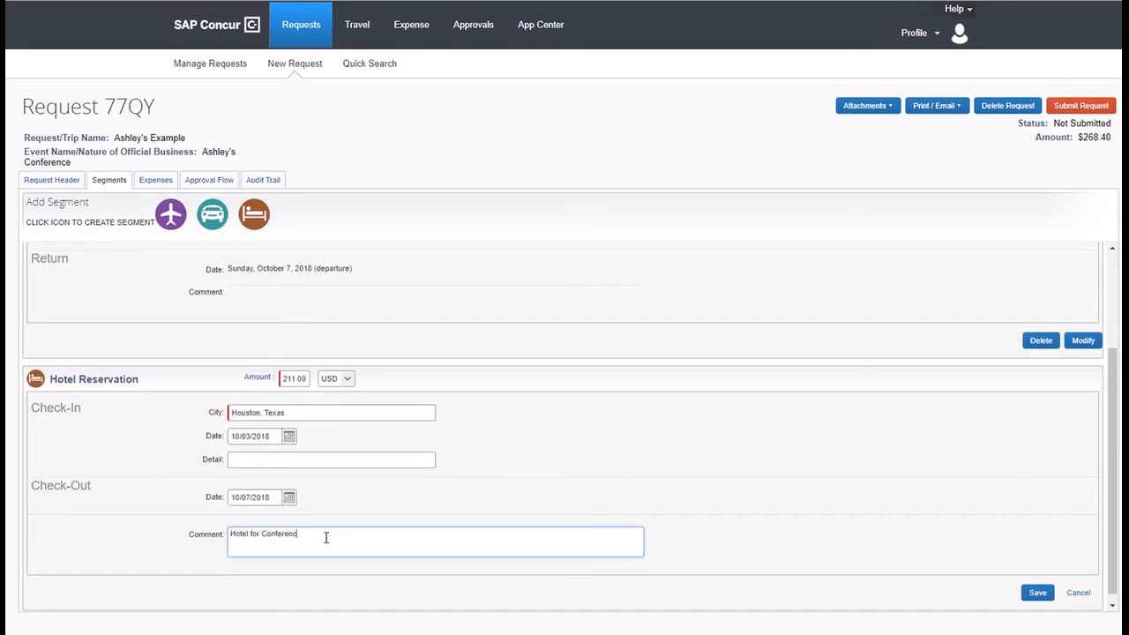
{"action": "type", "text": "$2"}
{"action": "type", "text": "38 - hot3e"}
{"action": "key", "text": "BackSpace"}
{"action": "key", "text": "BackSpace"}
{"action": "key", "text": "BackSpace"}
{"action": "key", "text": "BackSpace"}
{"action": "key", "text": "BackSpace"}
{"action": "type", "text": "other hotel is $211"}
{"action": "left_click", "coordinate": [1035, 593]}
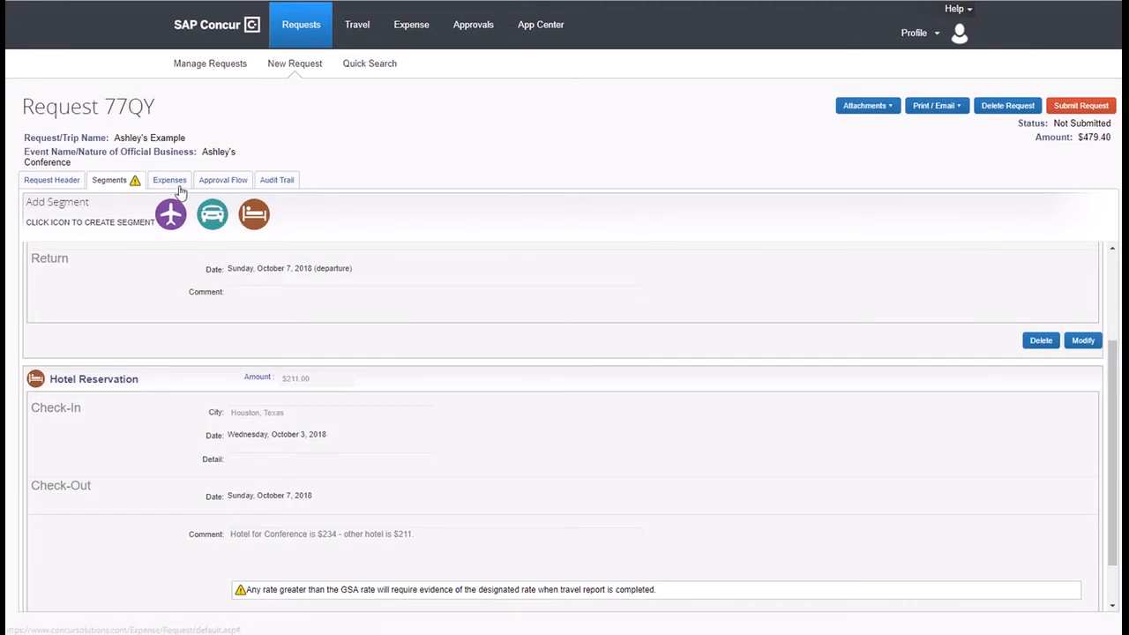
{"action": "scroll", "coordinate": [515, 420], "scroll_direction": "down", "scroll_amount": 1}
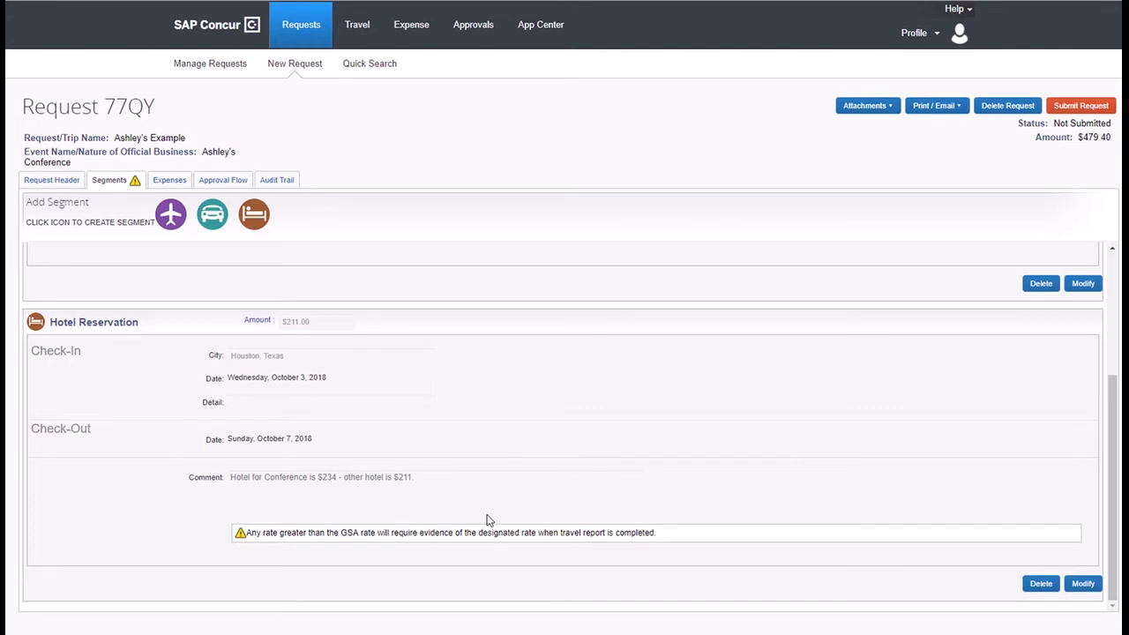
{"action": "left_click", "coordinate": [168, 179]}
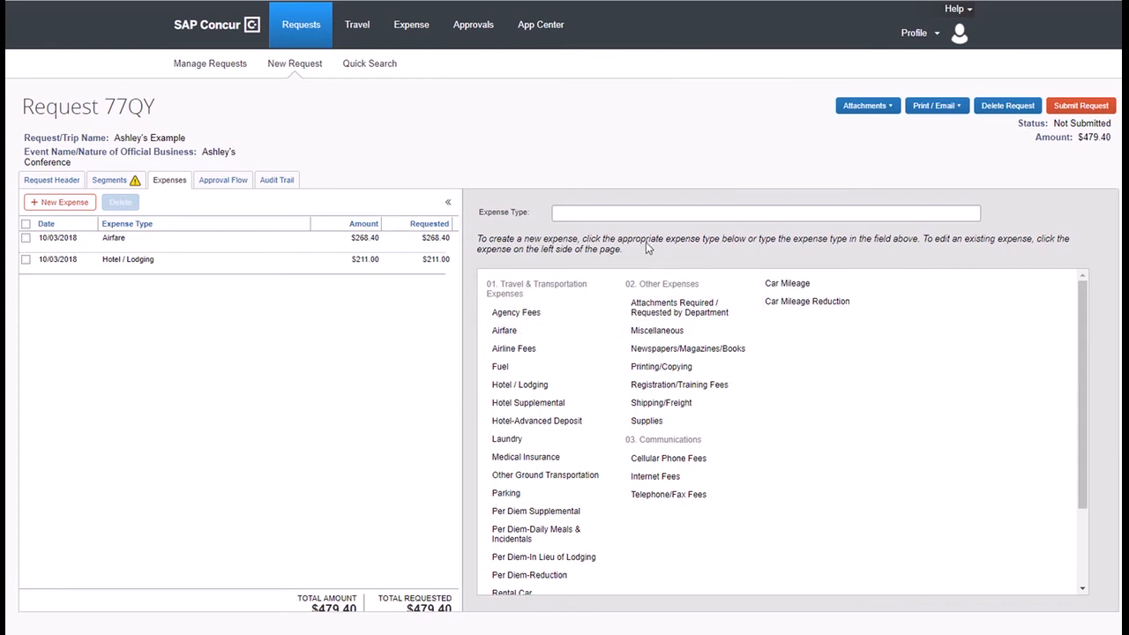
{"action": "scroll", "coordinate": [512, 370], "scroll_direction": "down", "scroll_amount": 1}
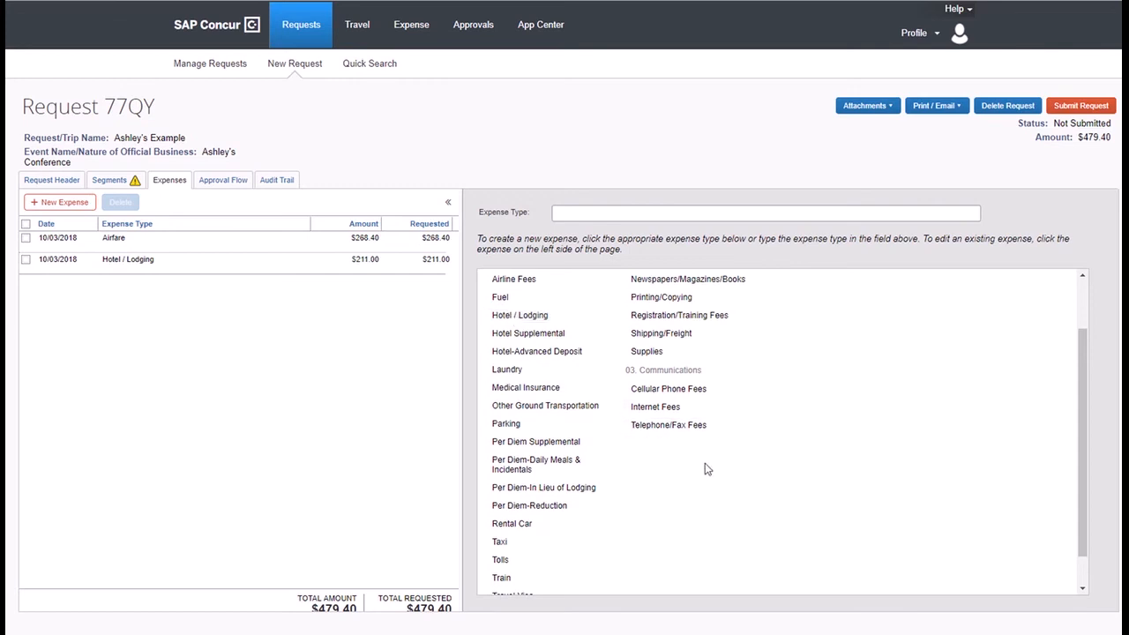
{"action": "scroll", "coordinate": [709, 401], "scroll_direction": "up", "scroll_amount": 2}
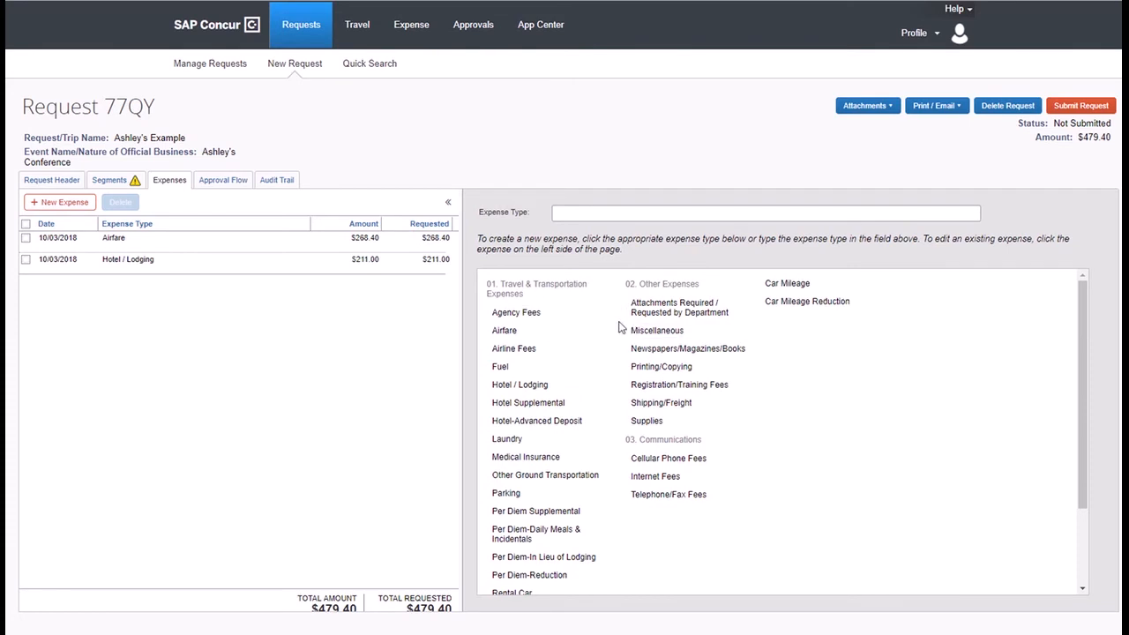
{"action": "left_click", "coordinate": [663, 368]}
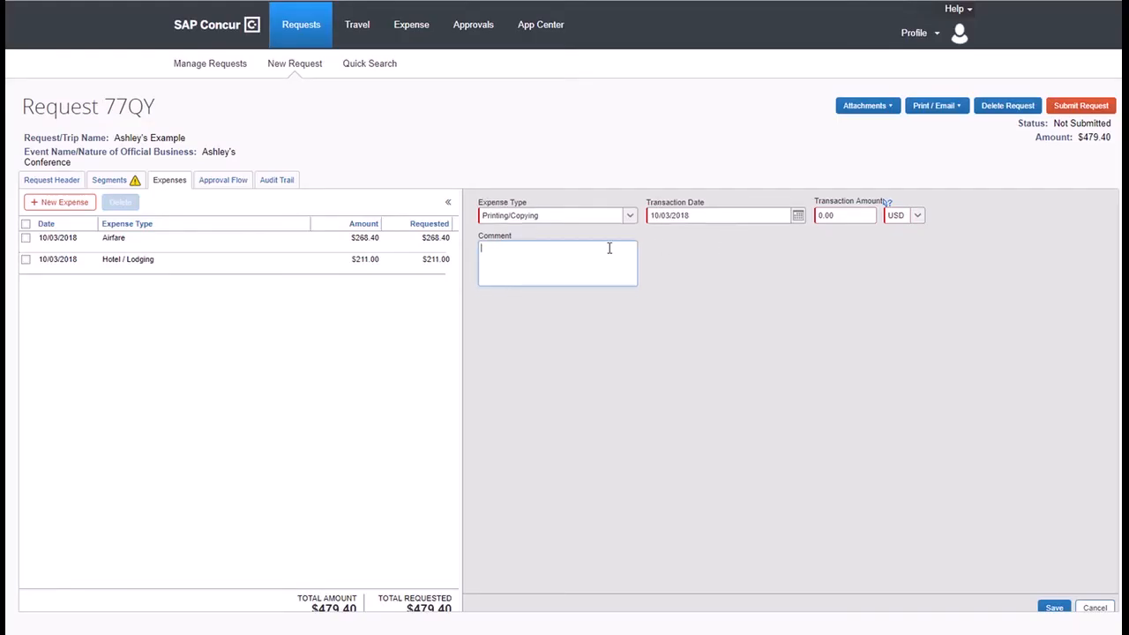
Give the Printing/Copying expense a $50 amount and the comment 'Poster for conference'.
{"action": "left_click", "coordinate": [821, 216]}
{"action": "type", "text": "50"}
{"action": "left_click", "coordinate": [559, 247]}
{"action": "type", "text": "Printing for Pos"}
{"action": "key", "text": "BackSpace"}
{"action": "key", "text": "BackSpace"}
{"action": "key", "text": "BackSpace"}
{"action": "key", "text": "BackSpace"}
{"action": "type", "text": "post"}
{"action": "key", "text": "BackSpace"}
{"action": "key", "text": "BackSpace"}
{"action": "key", "text": "BackSpace"}
{"action": "type", "text": "oster for conference"}
Save the $50 printing expense and review the request's approval flow.
{"action": "left_click", "coordinate": [1054, 608]}
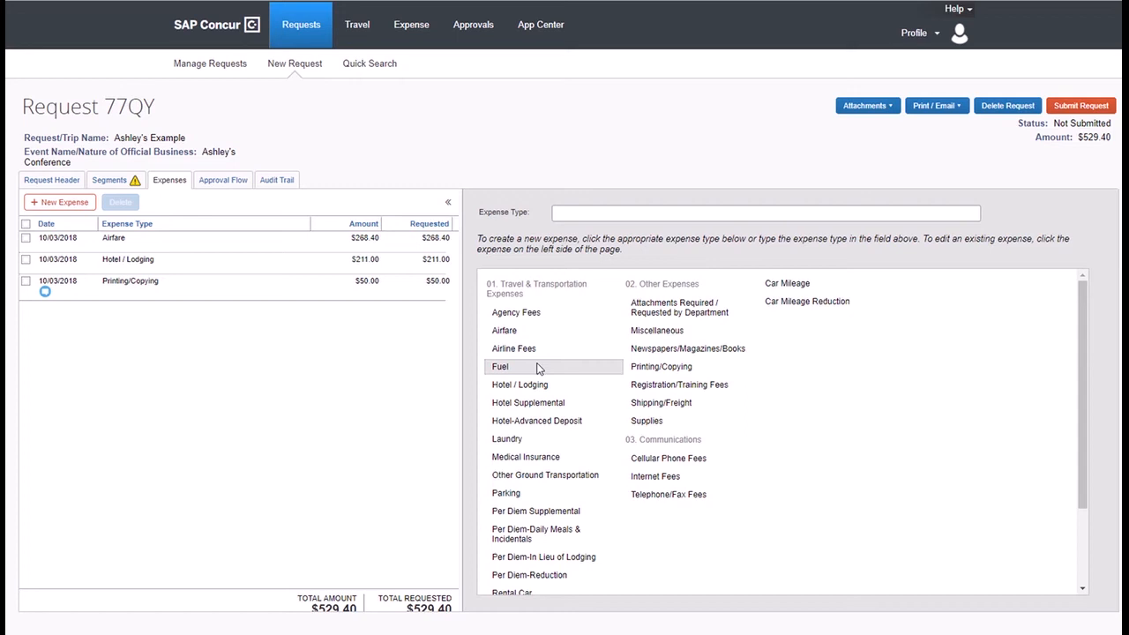
{"action": "scroll", "coordinate": [529, 436], "scroll_direction": "down", "scroll_amount": 3}
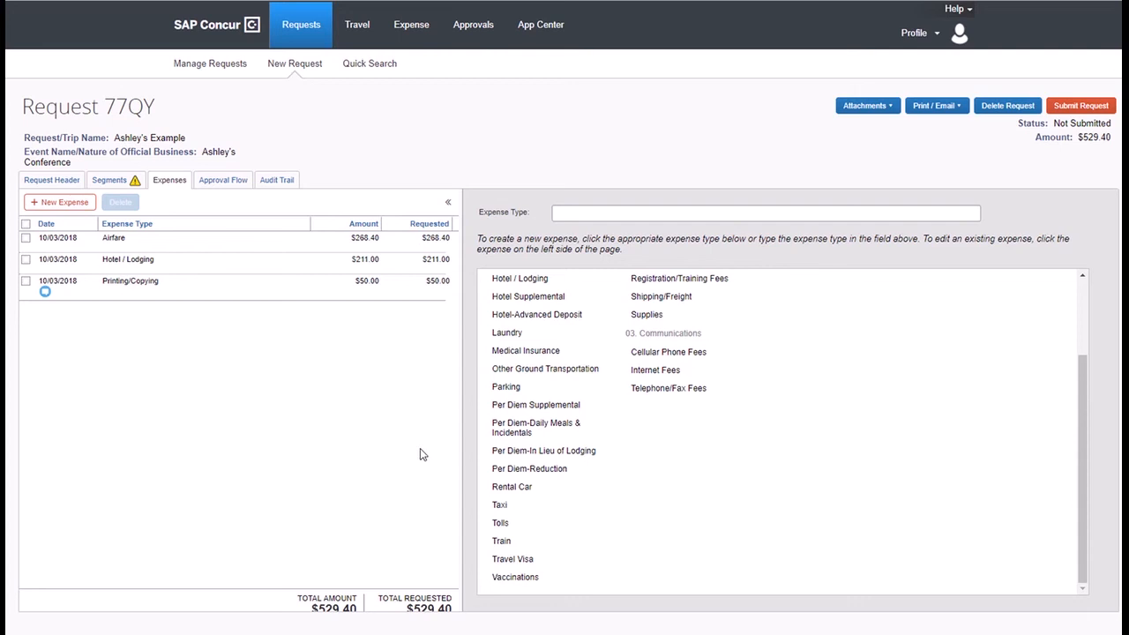
{"action": "left_click", "coordinate": [217, 181]}
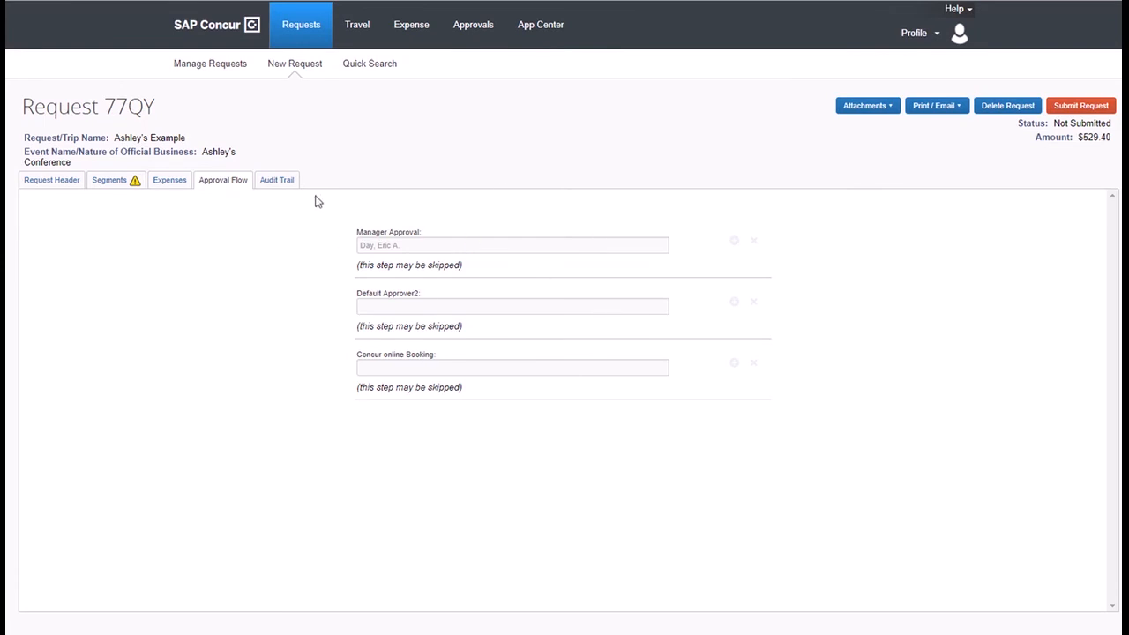
{"action": "left_click", "coordinate": [270, 180]}
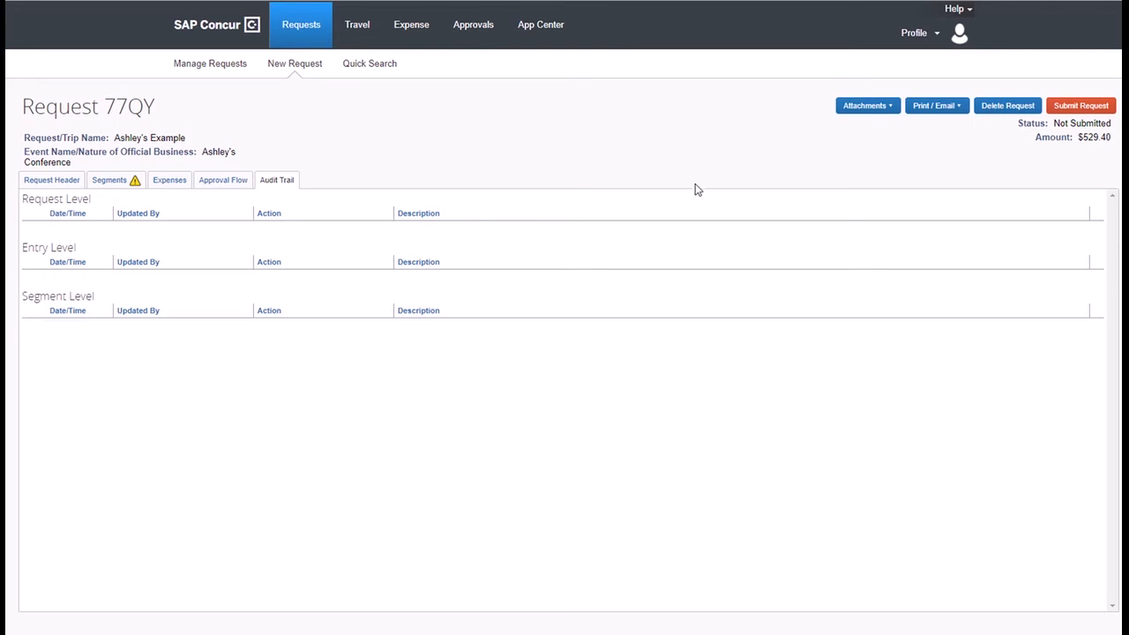
{"action": "left_click", "coordinate": [886, 108]}
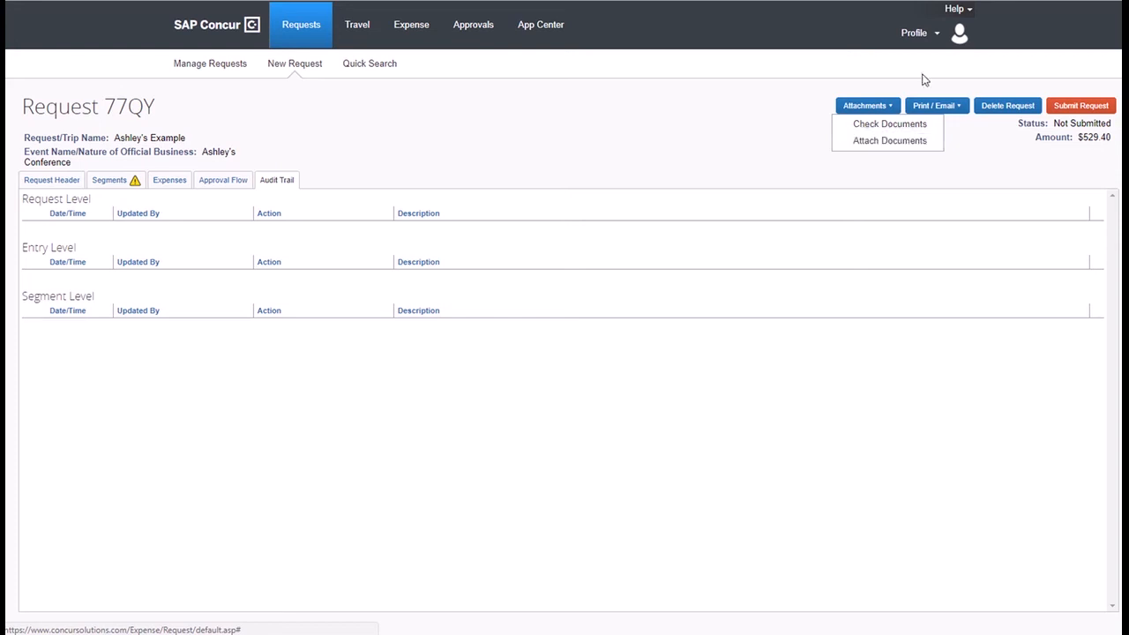
{"action": "left_click", "coordinate": [1068, 106]}
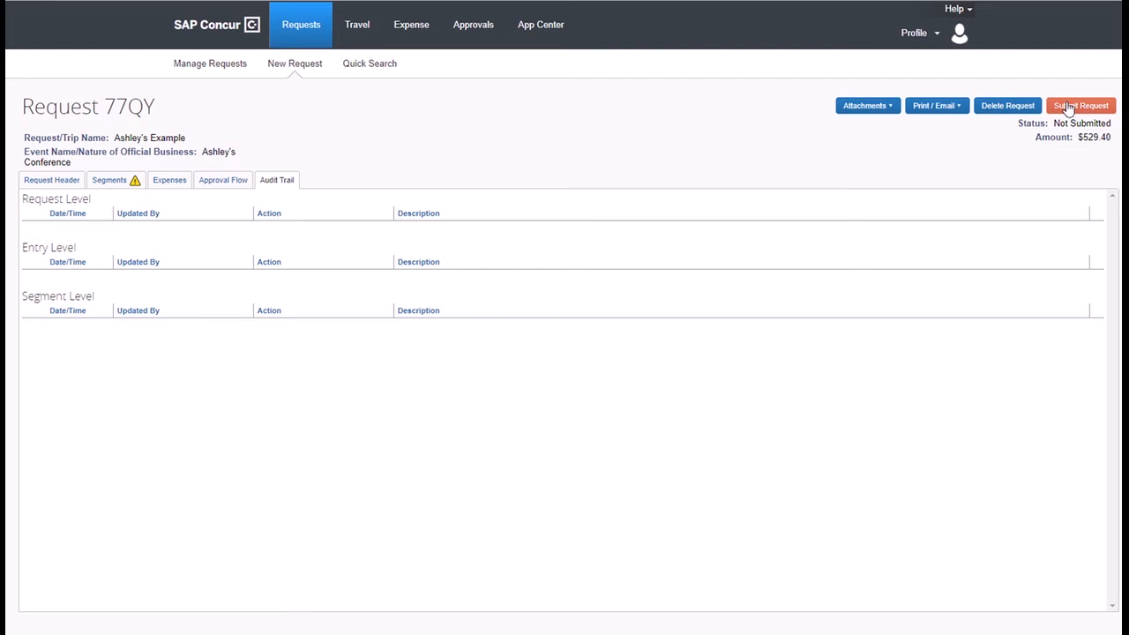
{"action": "left_click", "coordinate": [1068, 107]}
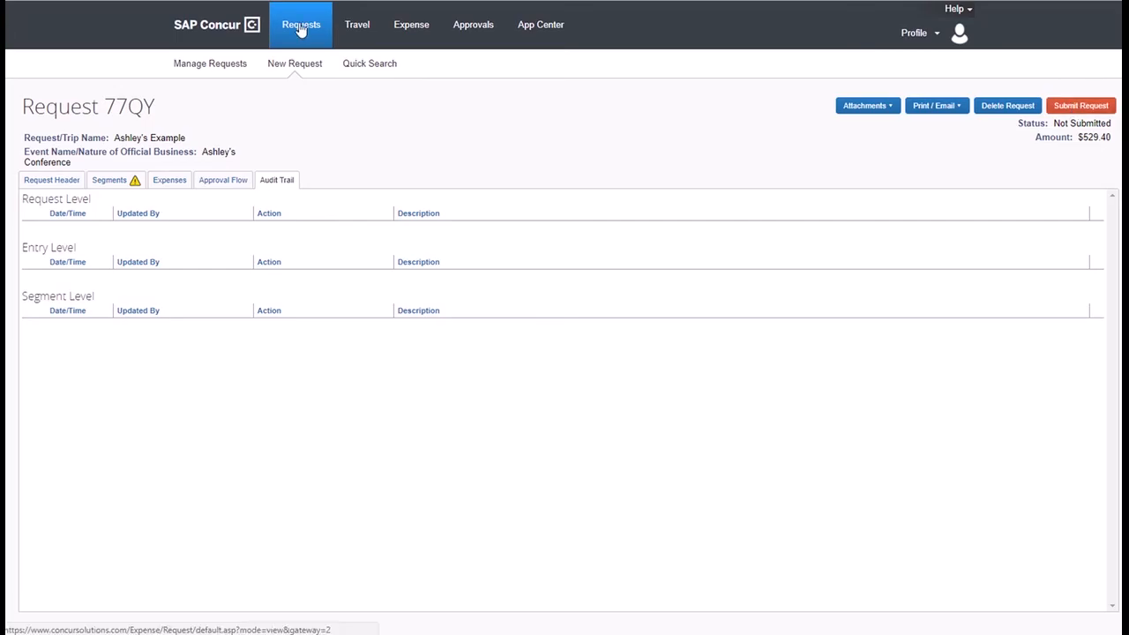
{"action": "left_click", "coordinate": [1068, 107]}
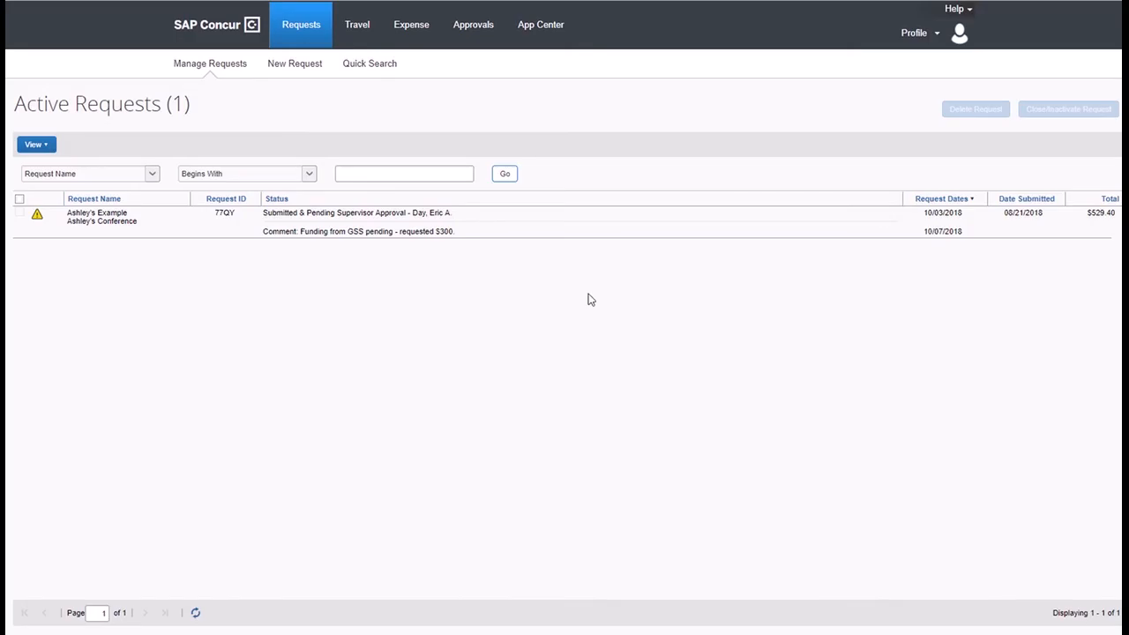